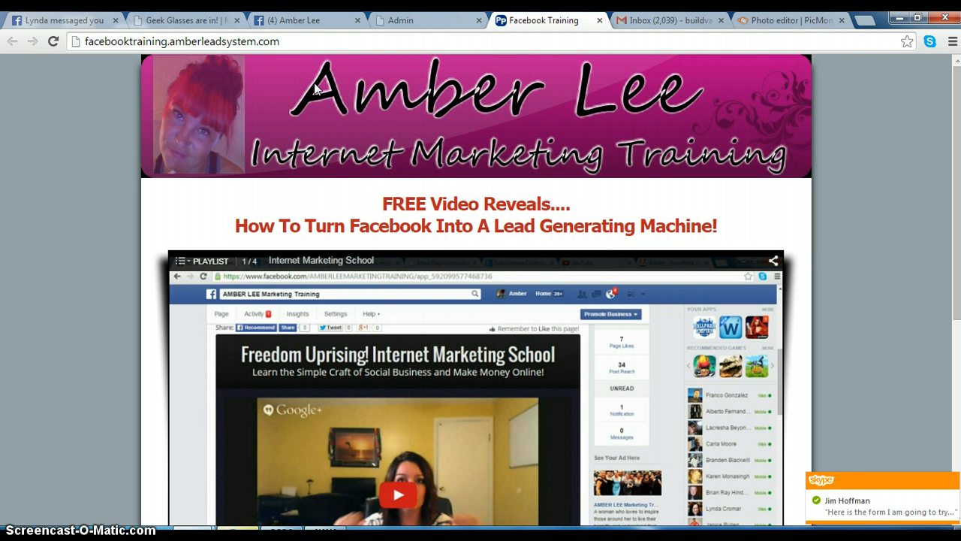
Start creating a new webpage with a custom template that uses an opt-in form (survey)
click(406, 24)
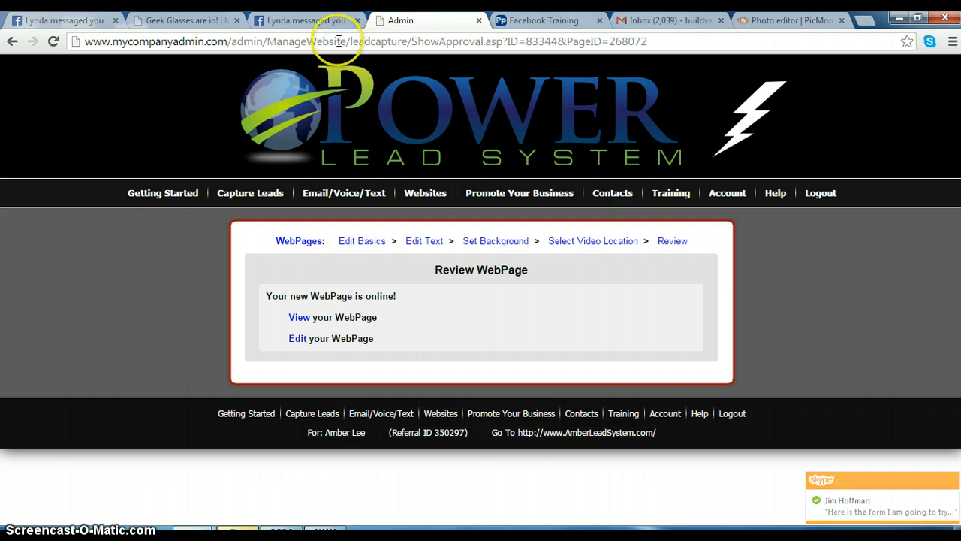
mouse_move(422, 197)
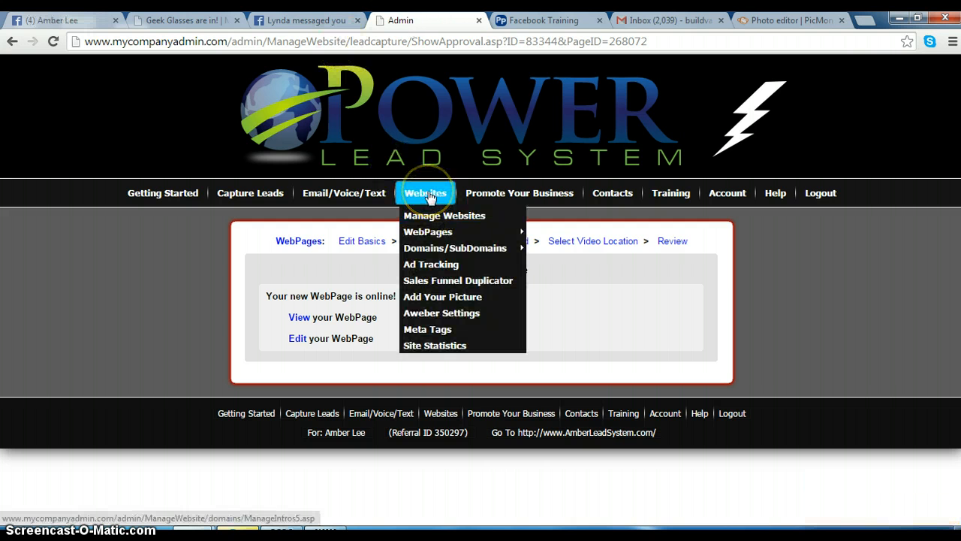
mouse_move(443, 239)
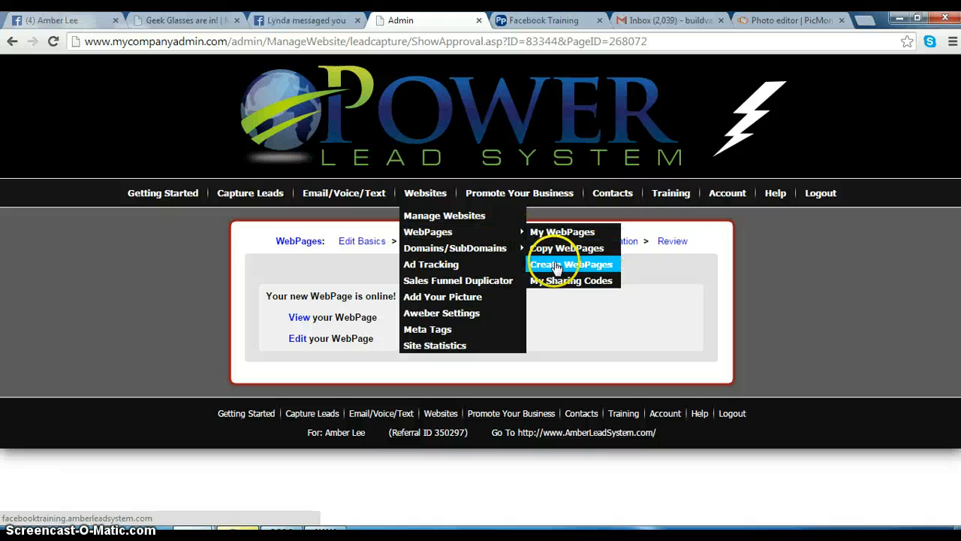
click(549, 264)
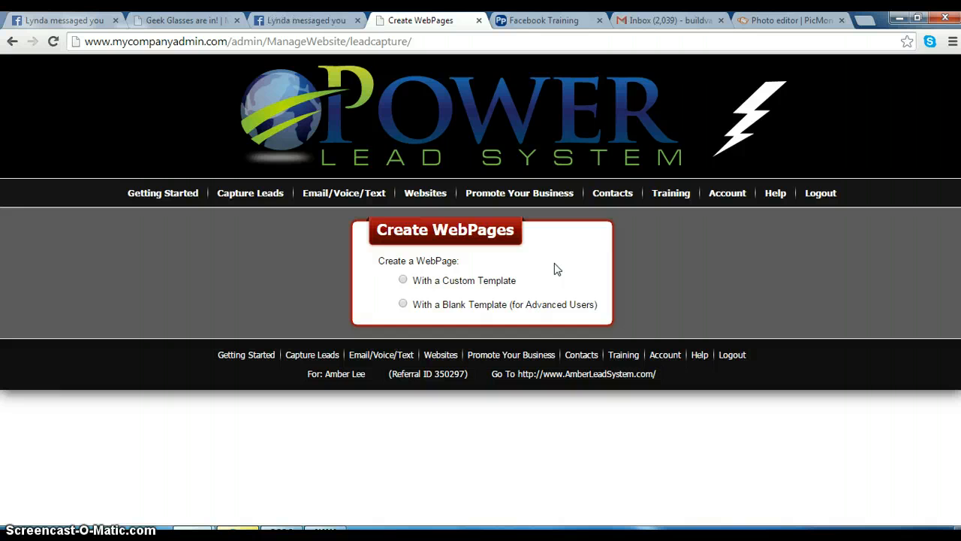
click(403, 279)
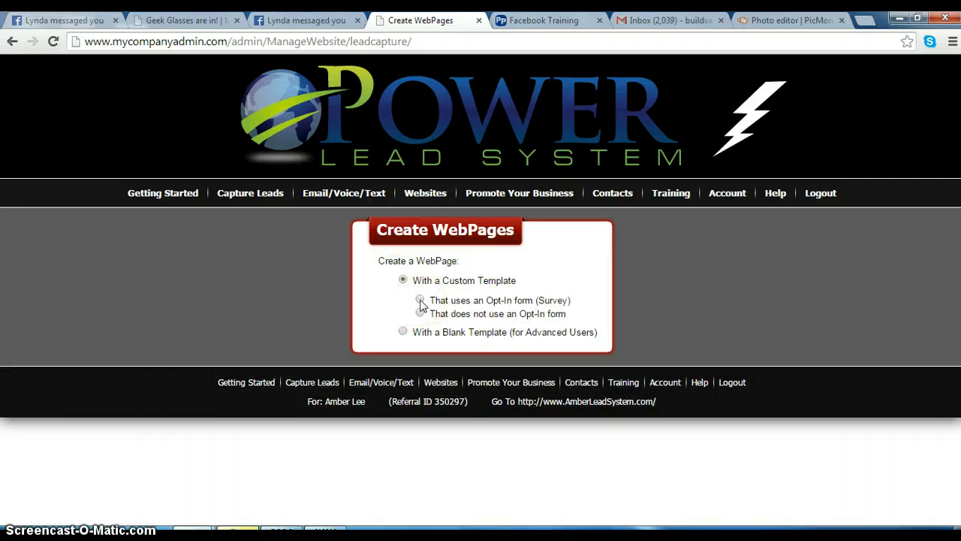
click(421, 301)
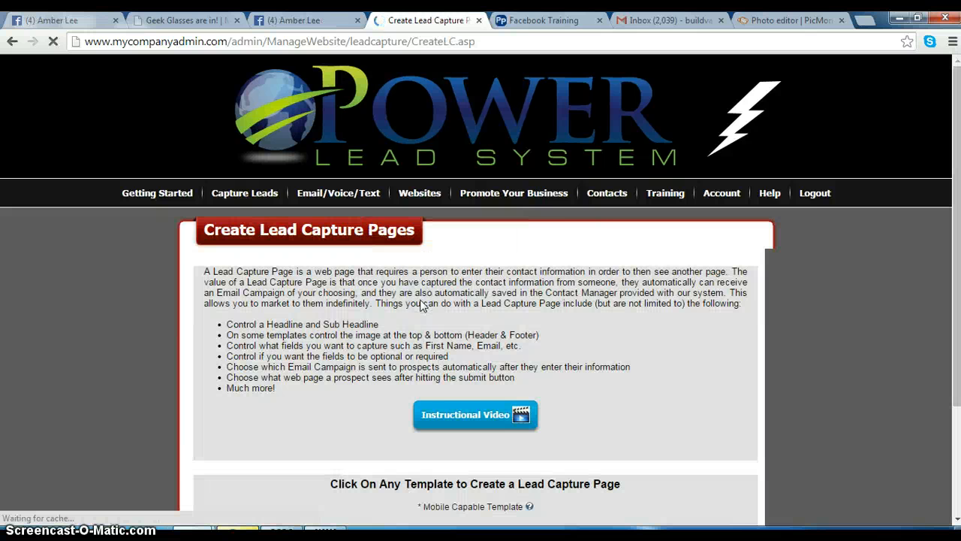
Choose Option 3 of the "Survey Appears On Timed Delay" template for the lead capture page
click(957, 520)
click(957, 520)
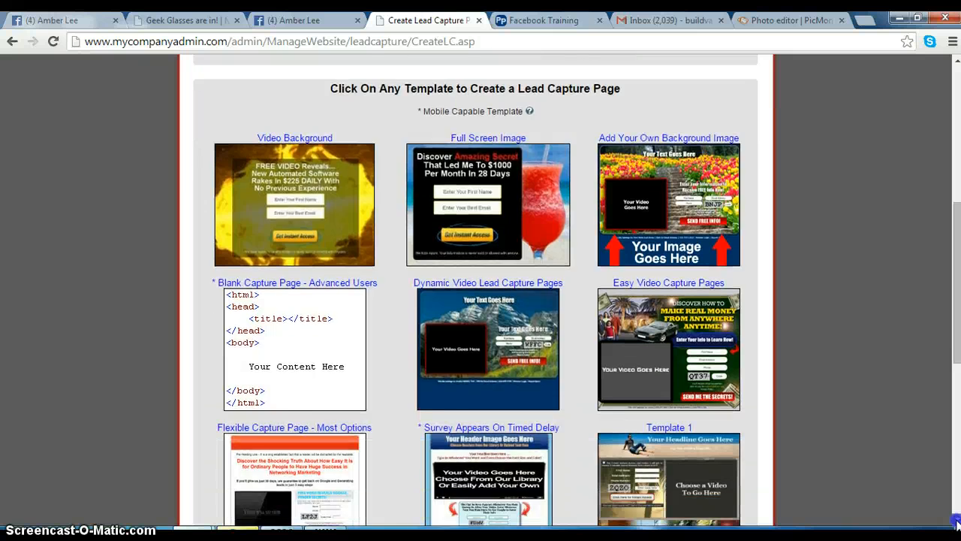
click(957, 521)
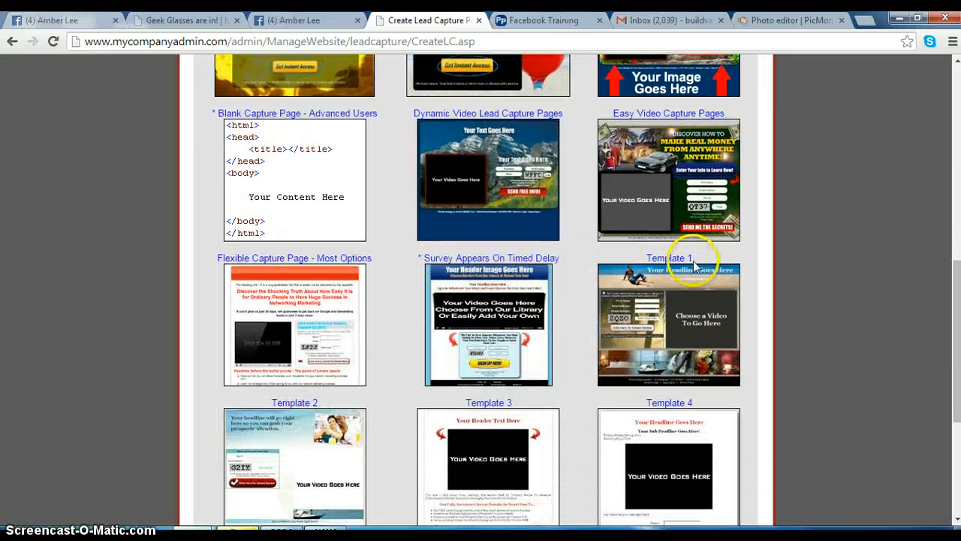
click(490, 302)
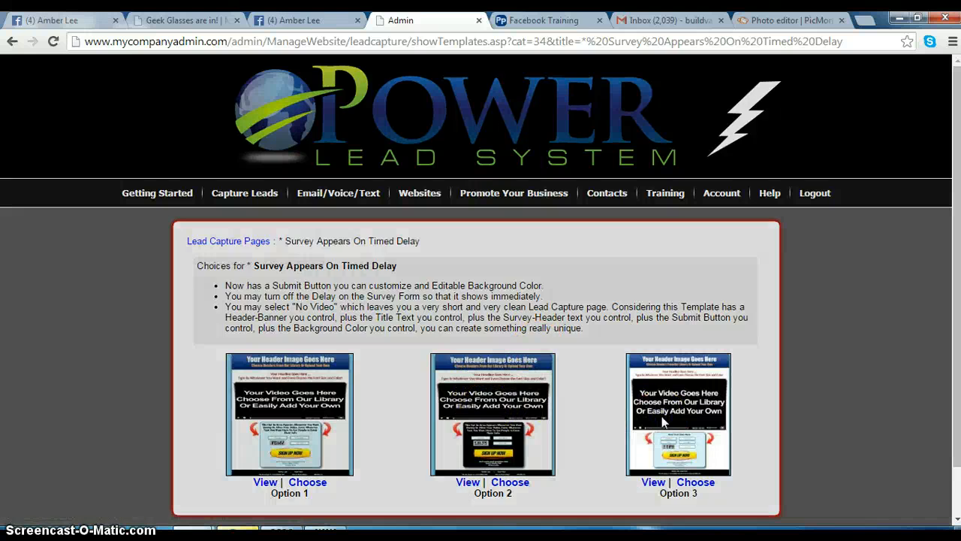
click(662, 423)
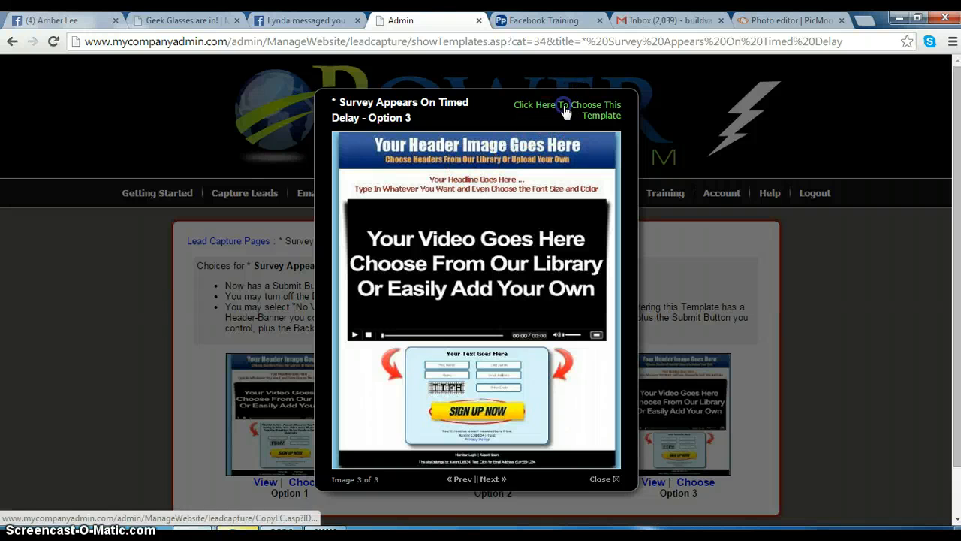
click(564, 109)
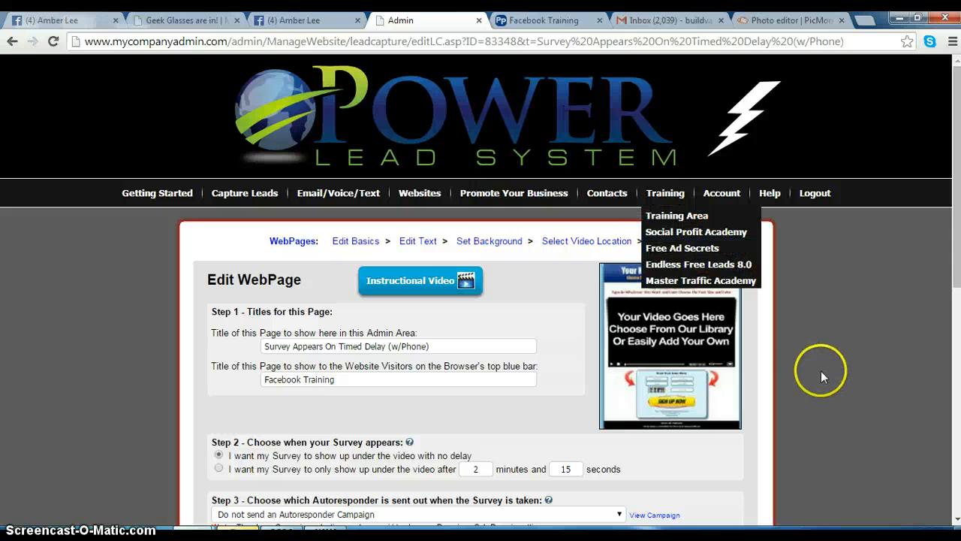
Give the webpage the new address test1 on the existing domain and save the page's basic settings
click(957, 521)
click(956, 520)
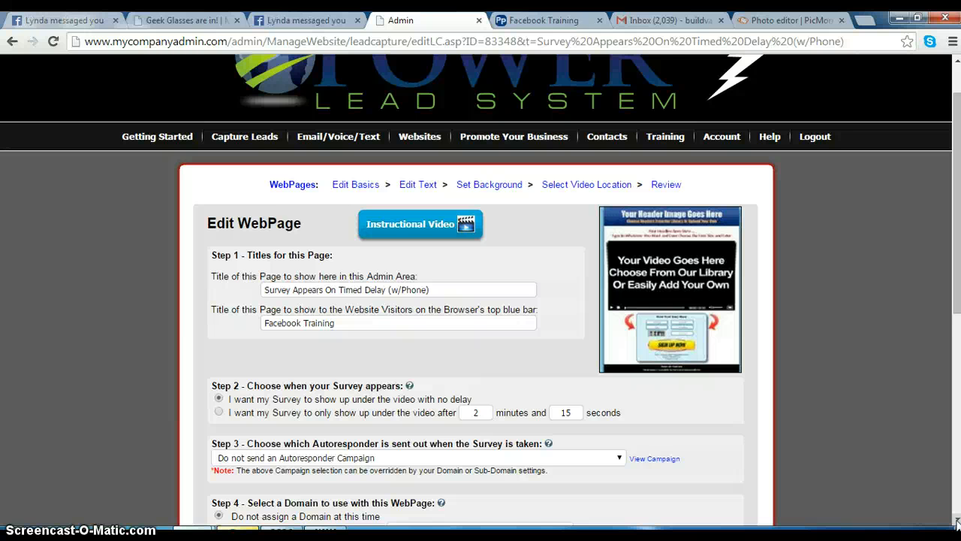
scroll(957, 521, down, 2)
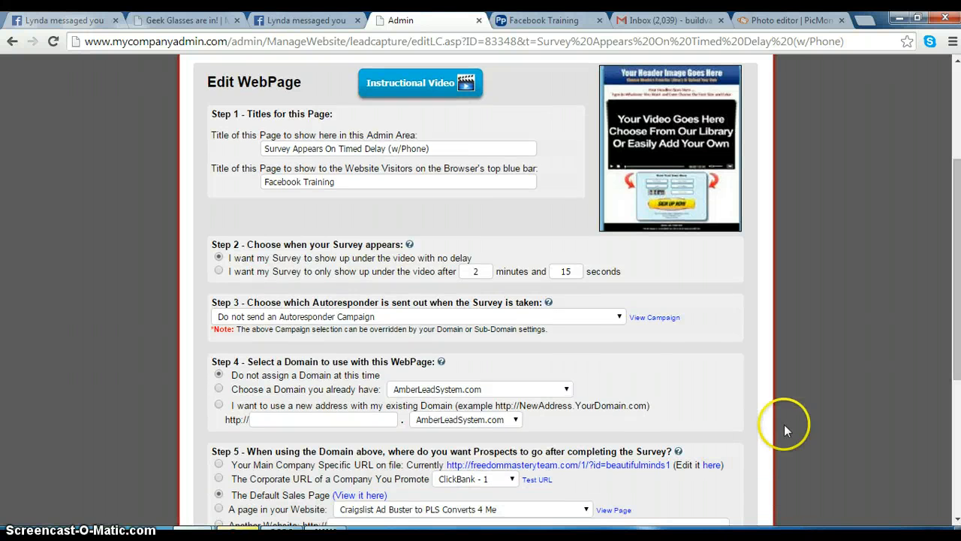
scroll(956, 521, down, 3)
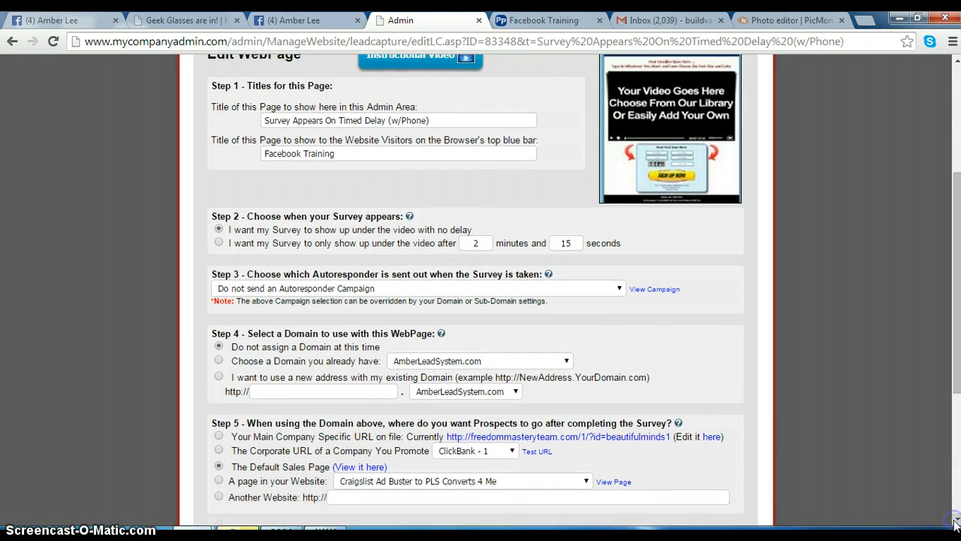
click(305, 304)
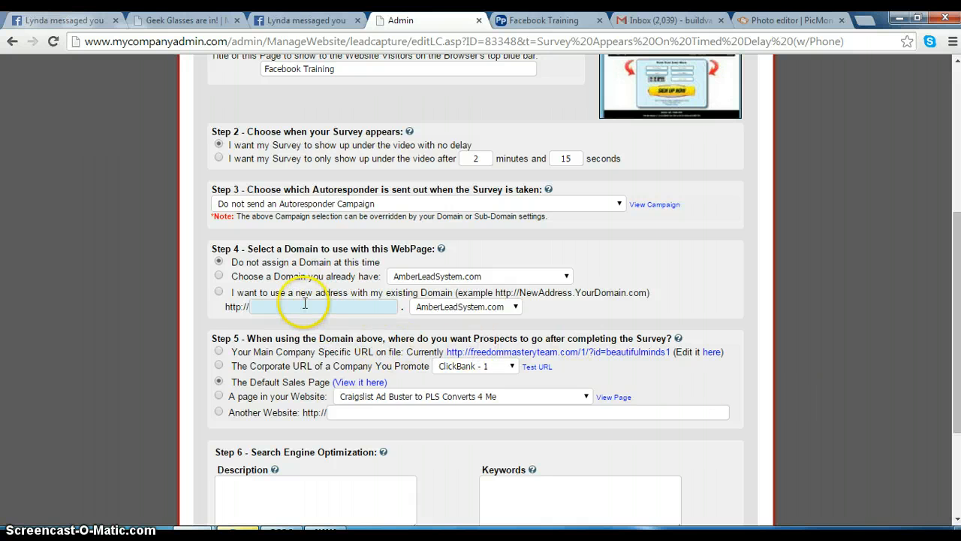
text(tes)
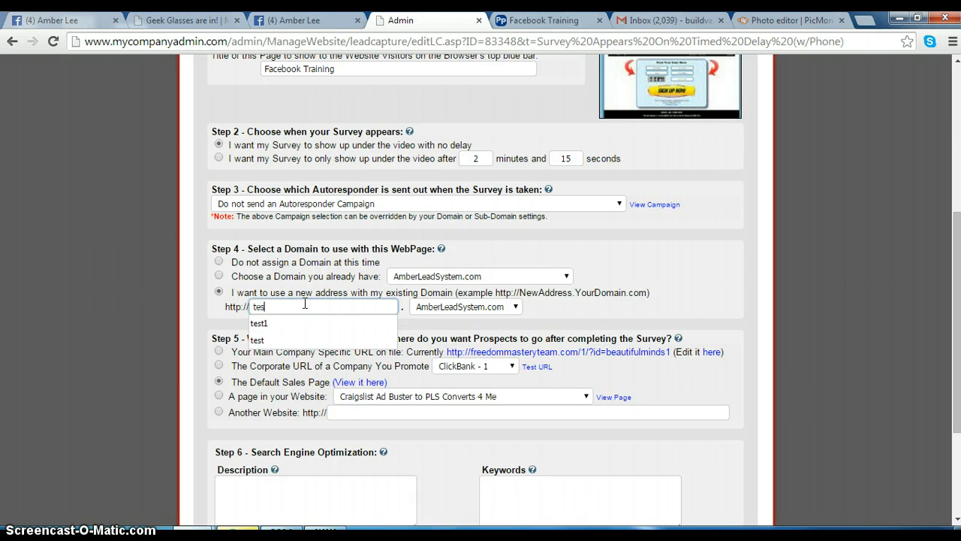
text(t1)
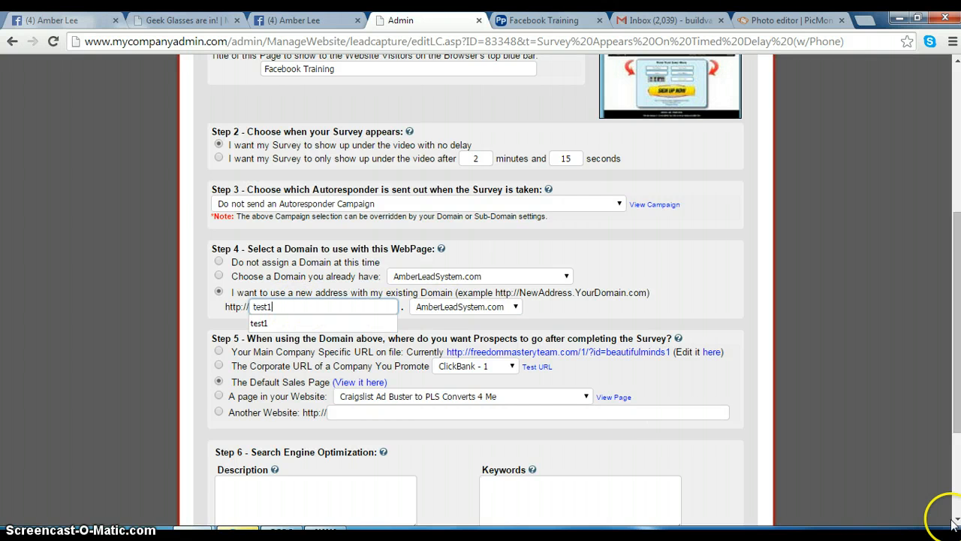
scroll(955, 518, down, 3)
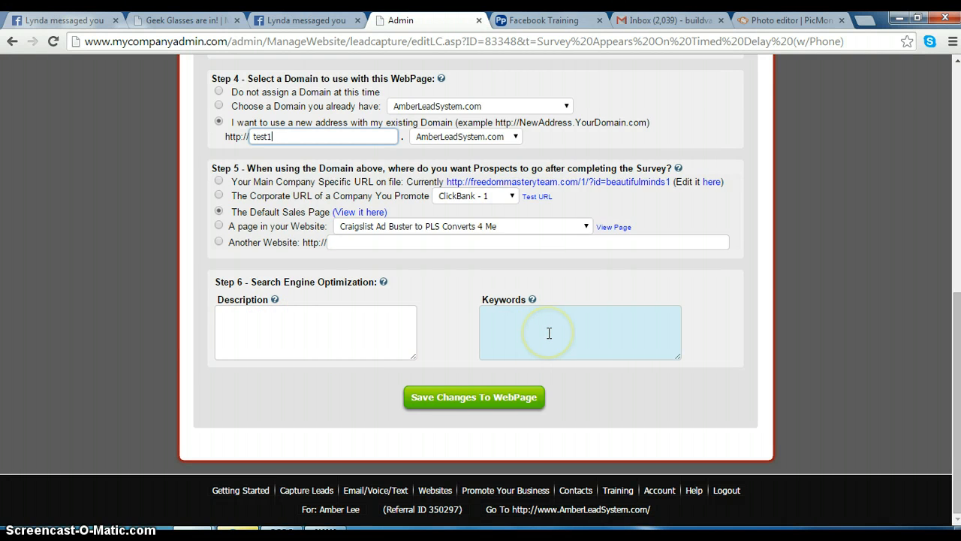
click(453, 394)
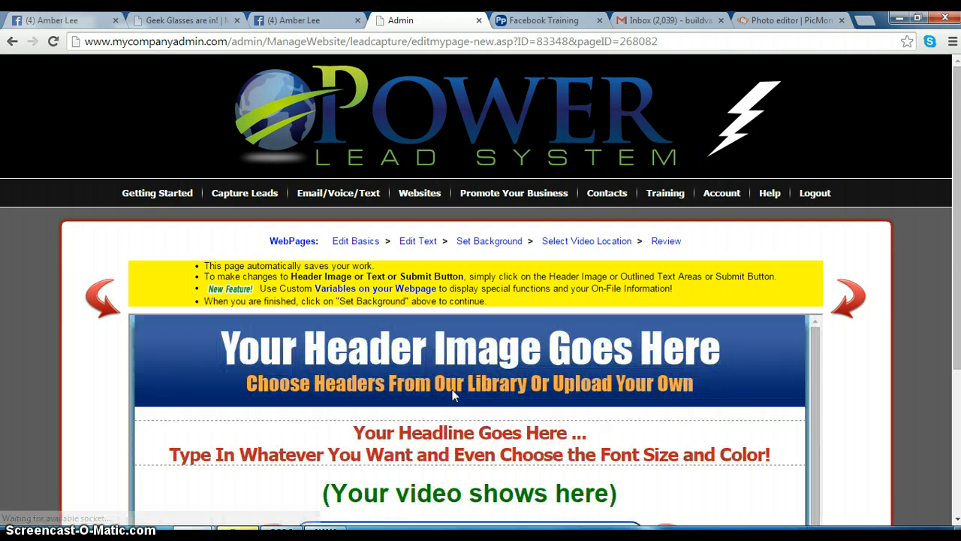
Open the header image choices for the page and bring up the instructions for creating an own header or footer
click(440, 359)
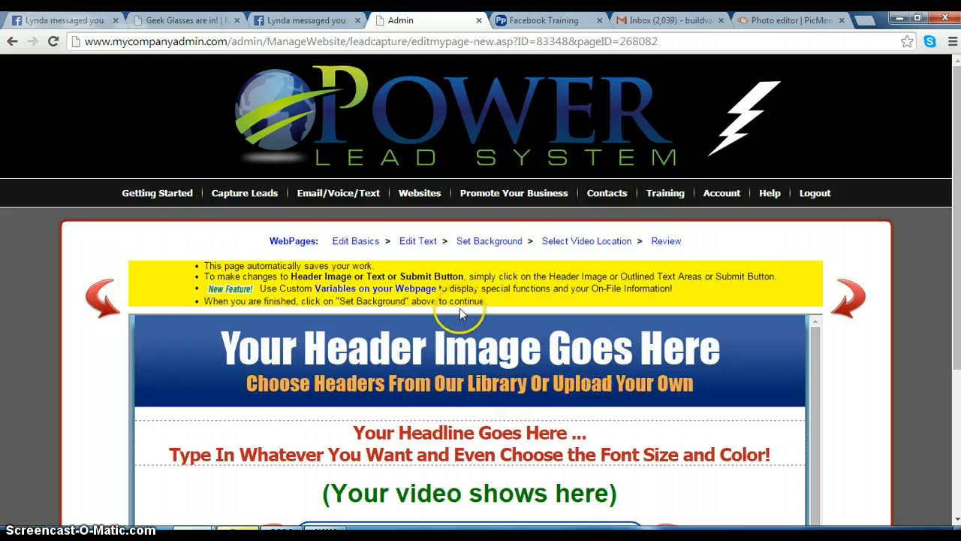
click(466, 367)
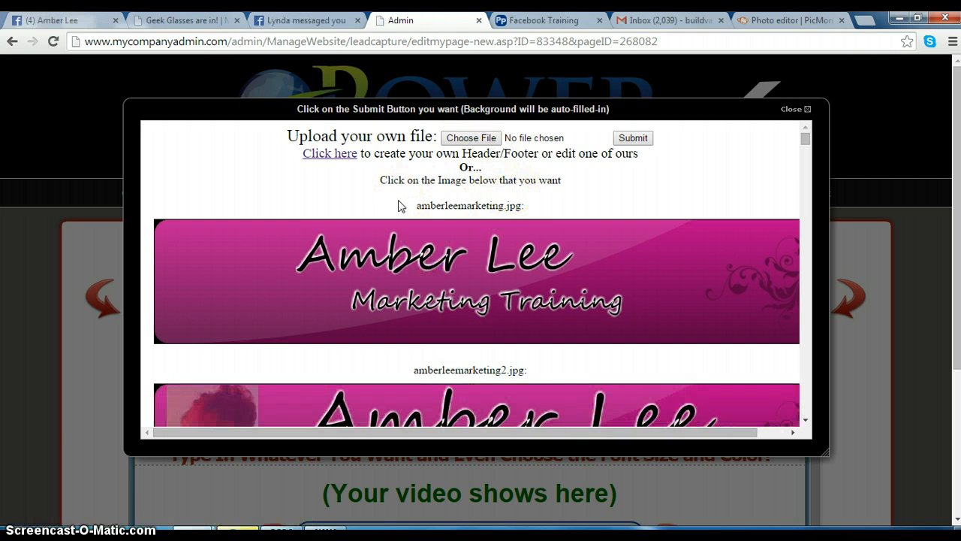
click(342, 159)
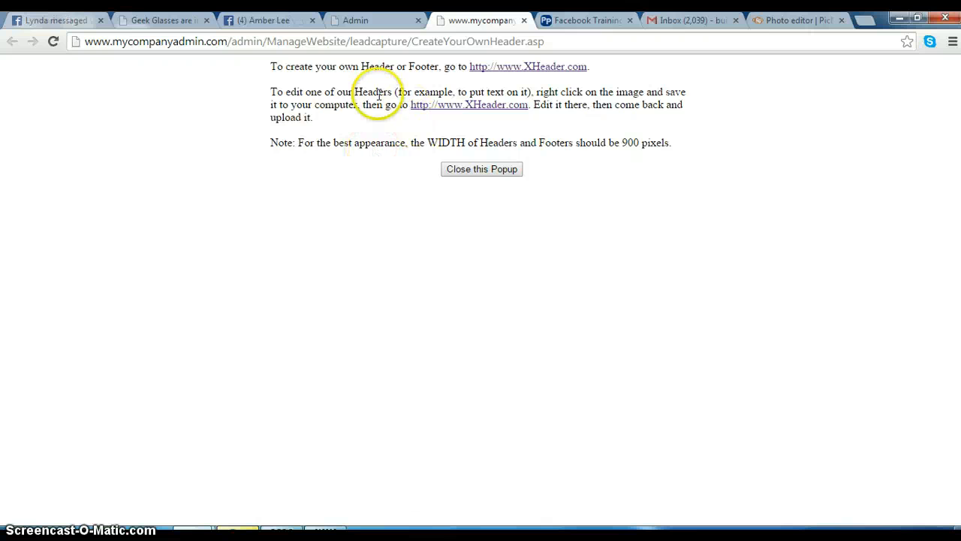
Examine the XHeader website down to its free download offer, and close the site
click(522, 68)
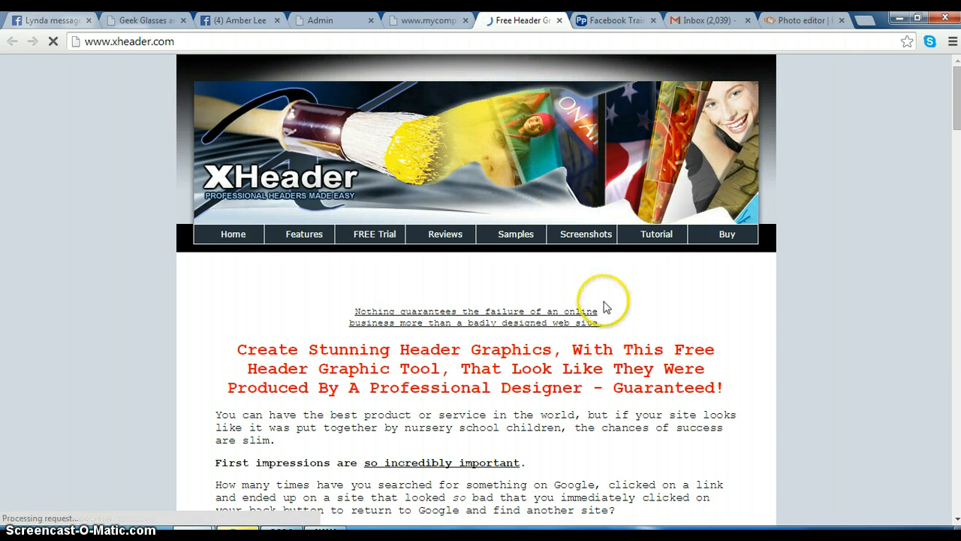
click(957, 518)
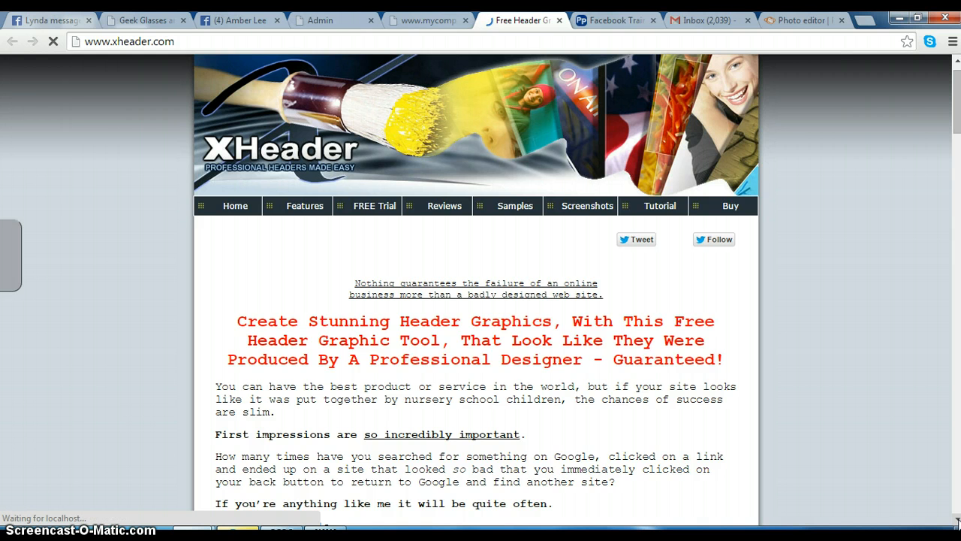
click(957, 521)
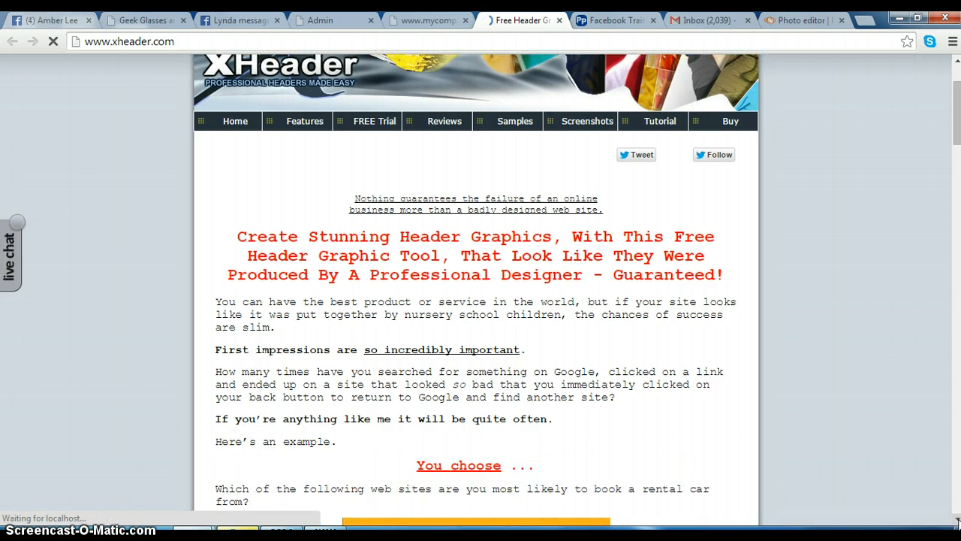
click(957, 521)
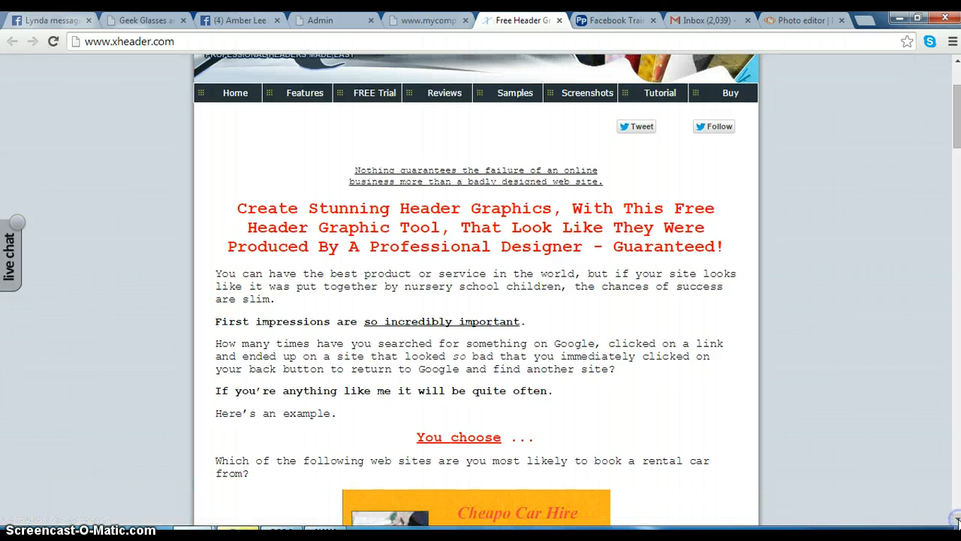
click(957, 520)
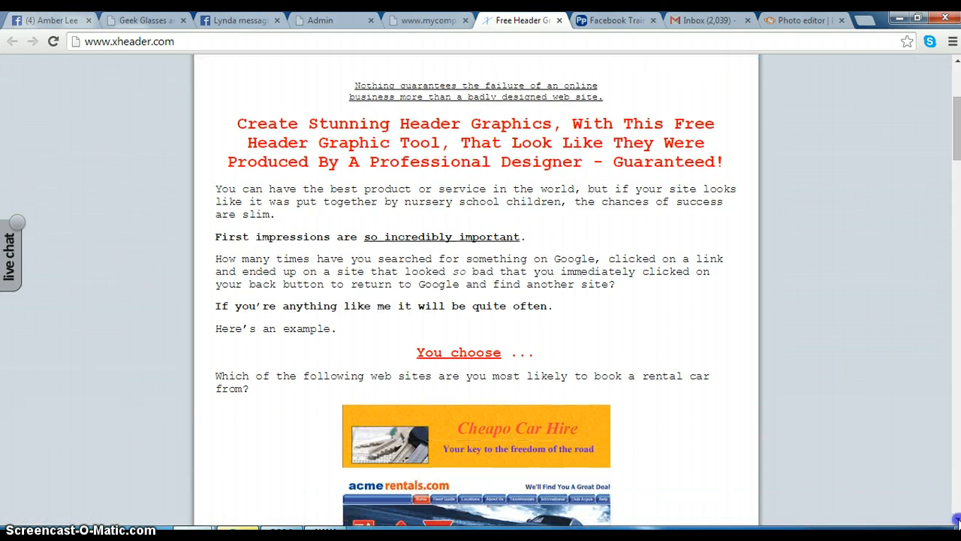
click(957, 521)
click(958, 521)
scroll(481, 293, down, 6)
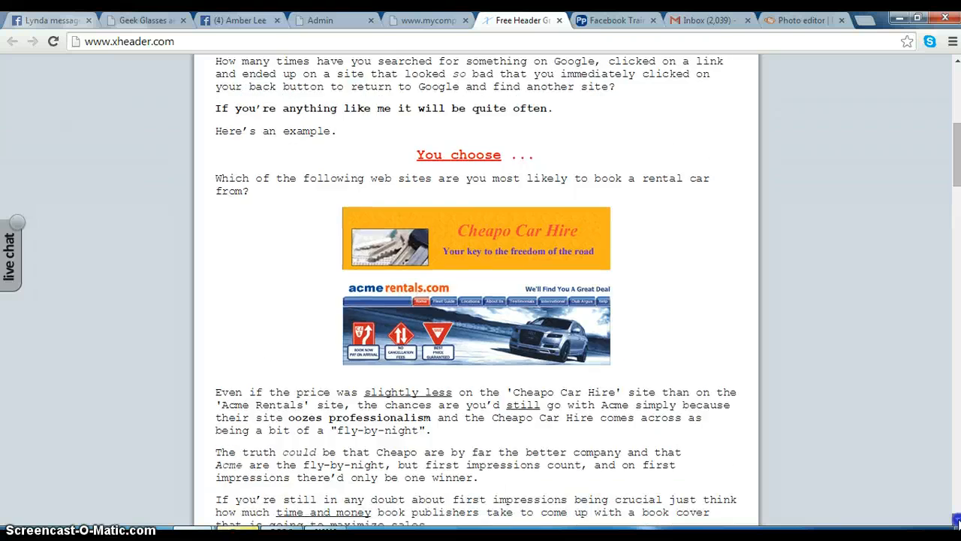
scroll(957, 519, down, 5)
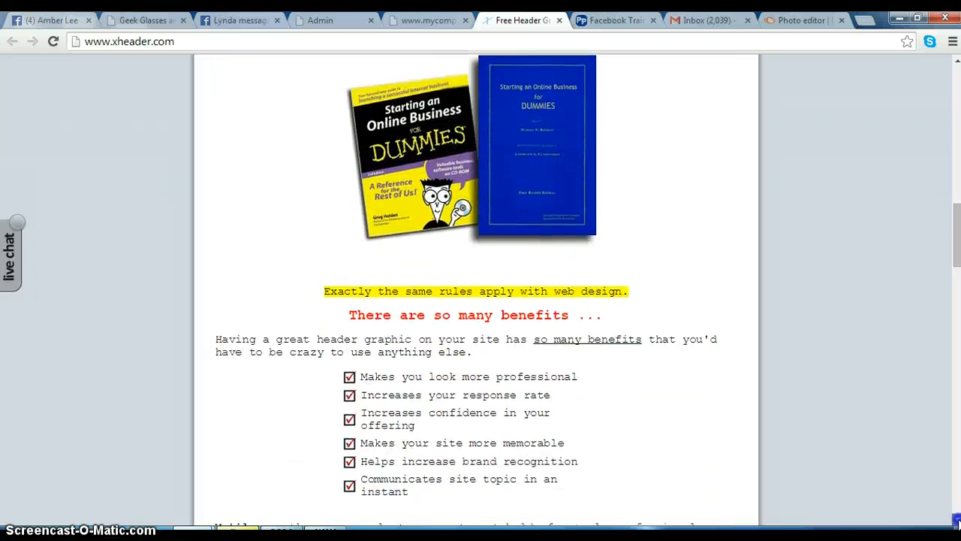
scroll(957, 520, down, 5)
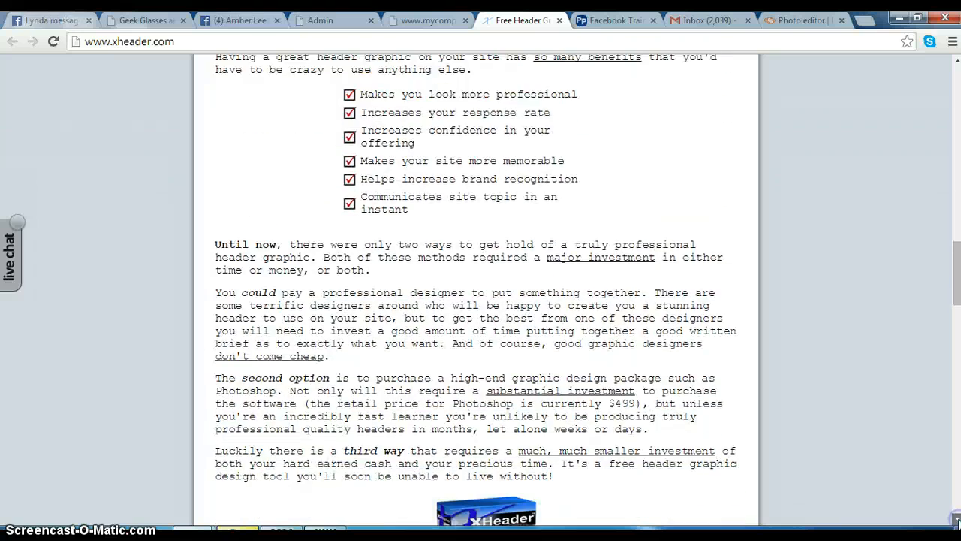
scroll(957, 520, down, 5)
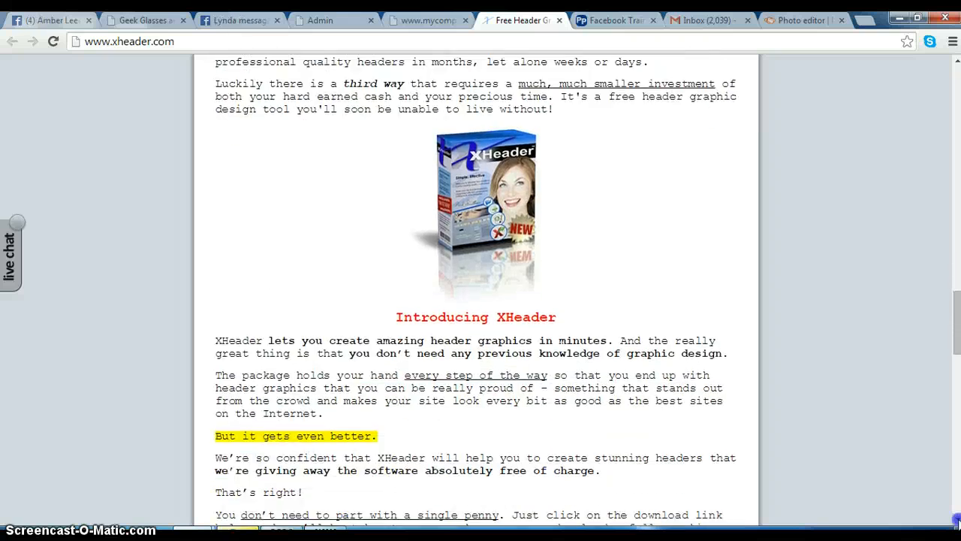
scroll(957, 520, down, 2)
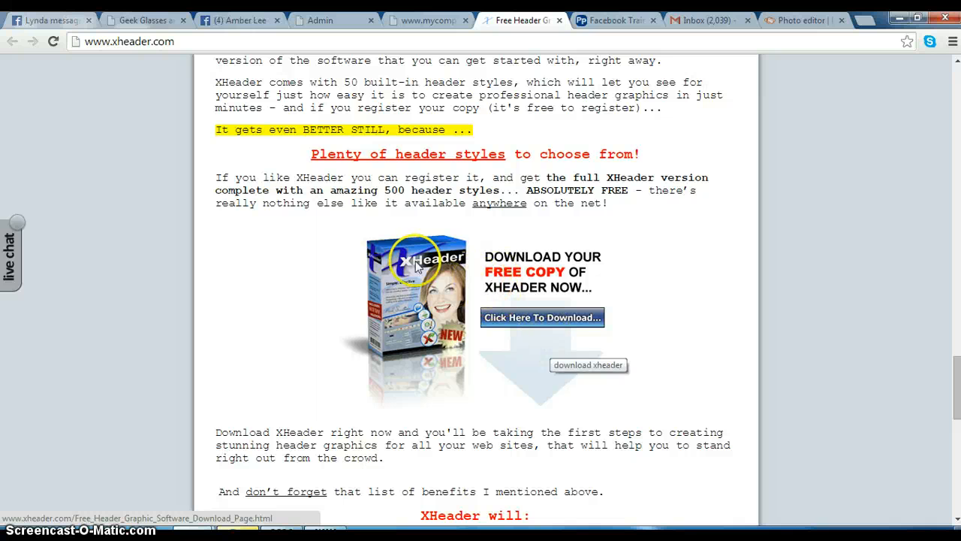
click(559, 21)
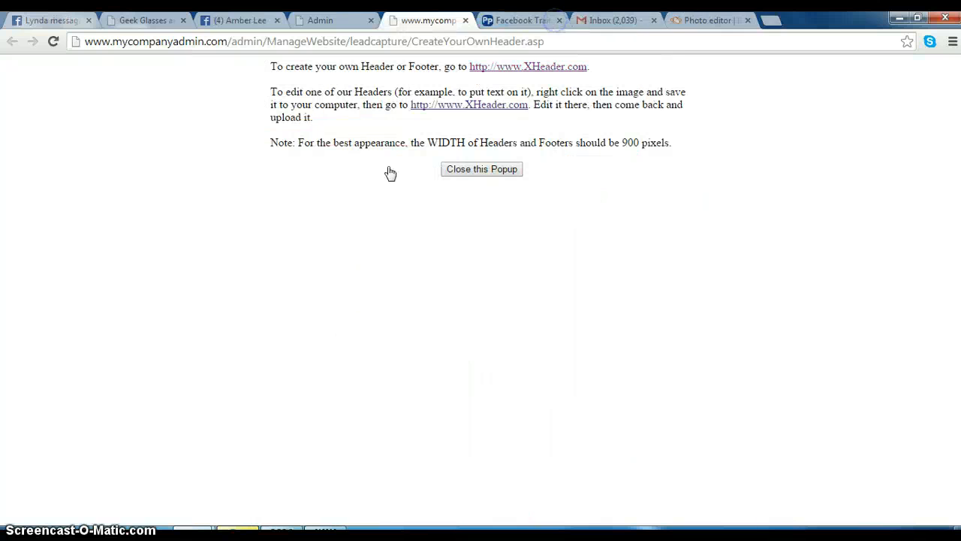
Switch to the XHeader program, decline the XHeaderPro upgrade offer and start a new header from the template library
click(26, 531)
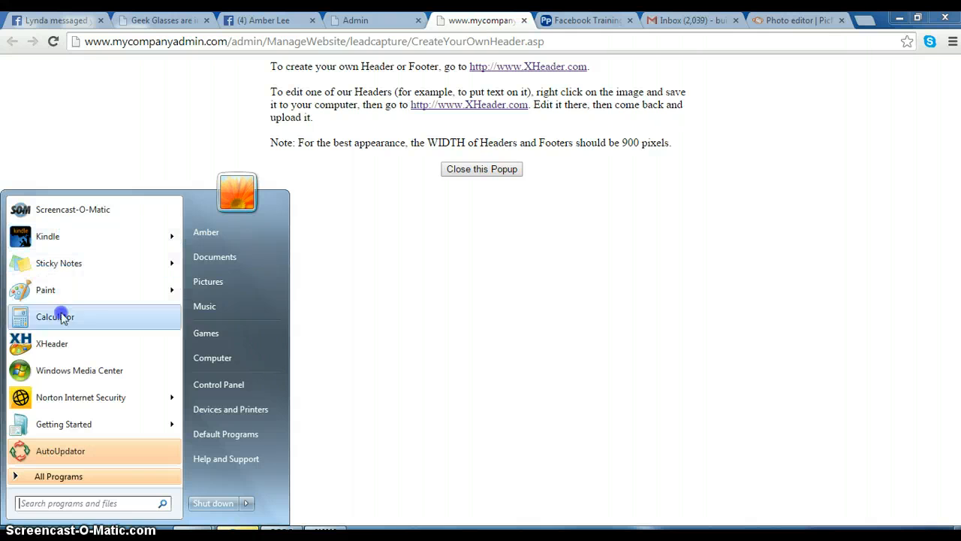
click(59, 343)
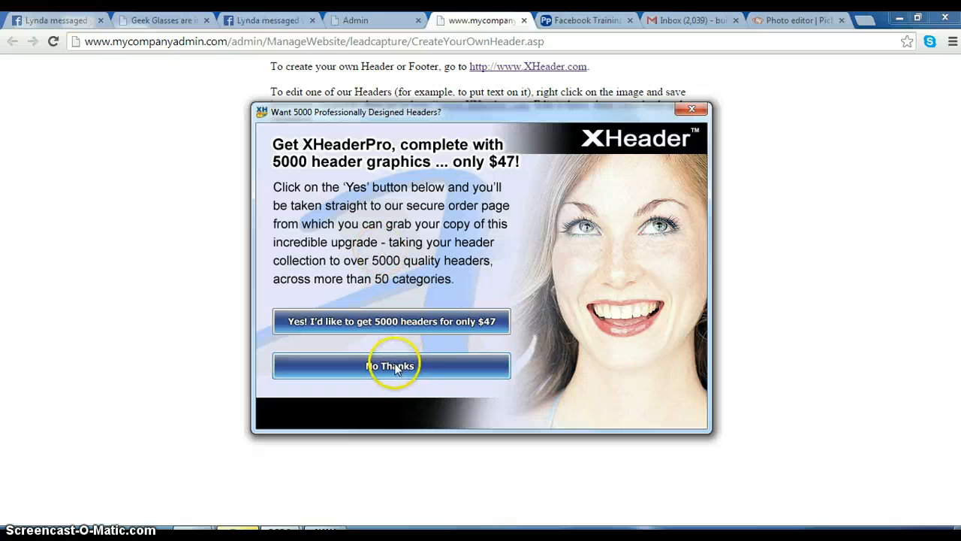
click(394, 366)
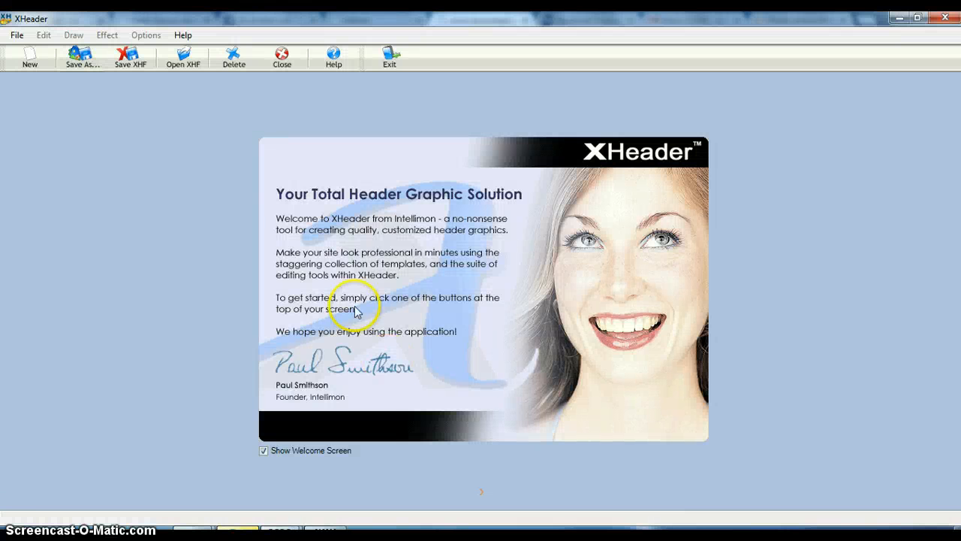
click(29, 60)
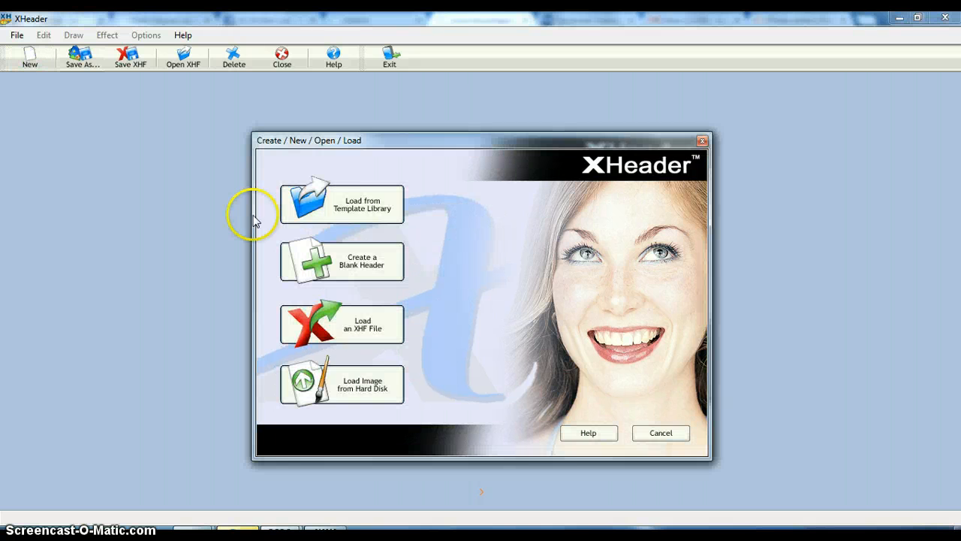
click(359, 207)
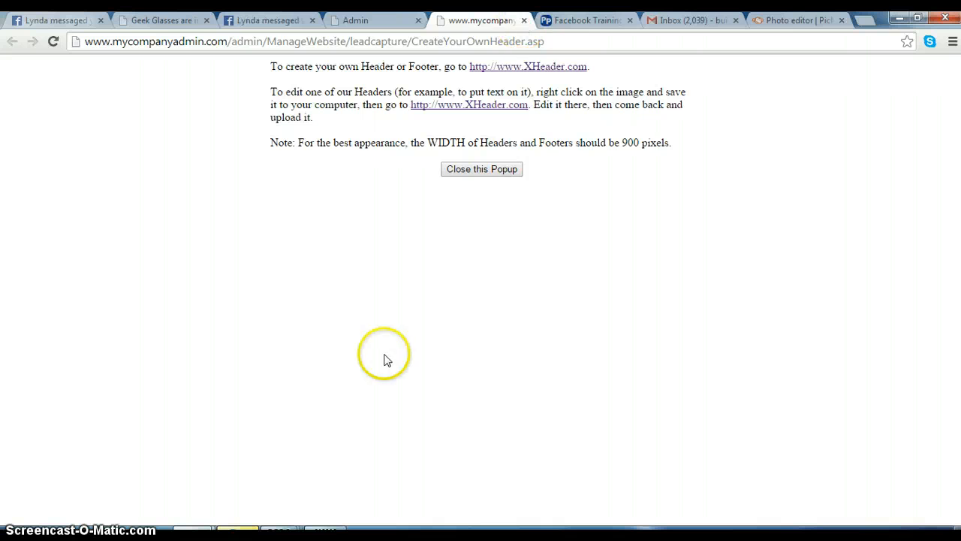
Load the pink template Designs Graphics2 005.png from the Designs & Graphics2 category as the new header
mouse_move(280, 534)
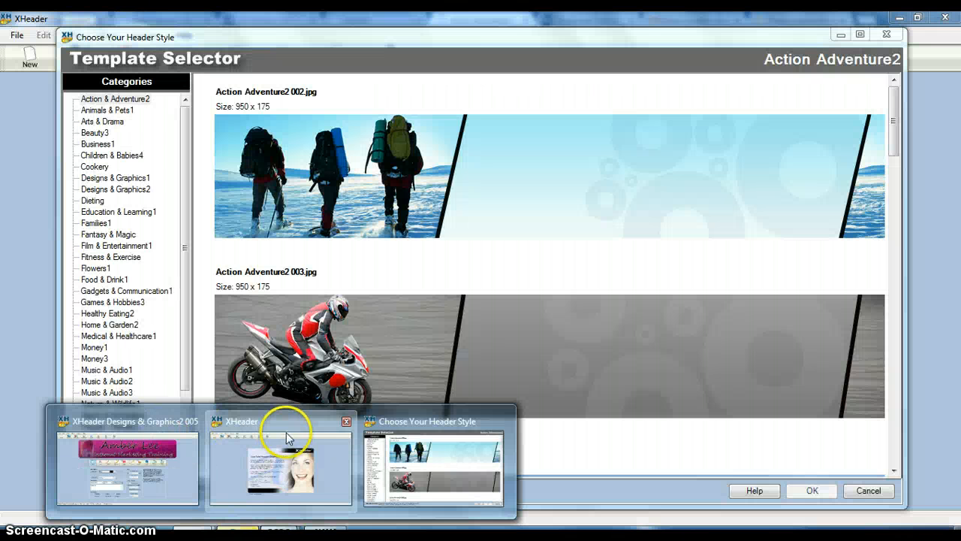
click(236, 428)
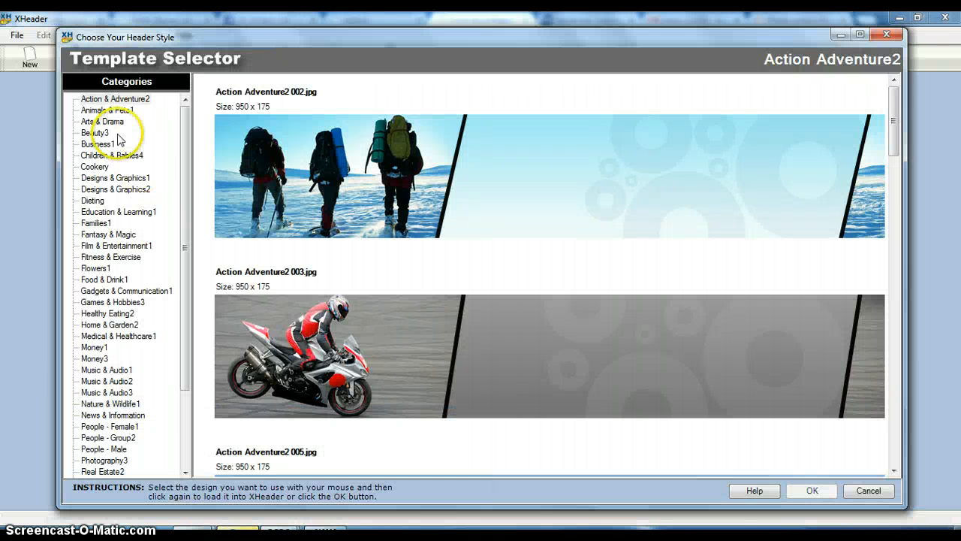
click(125, 182)
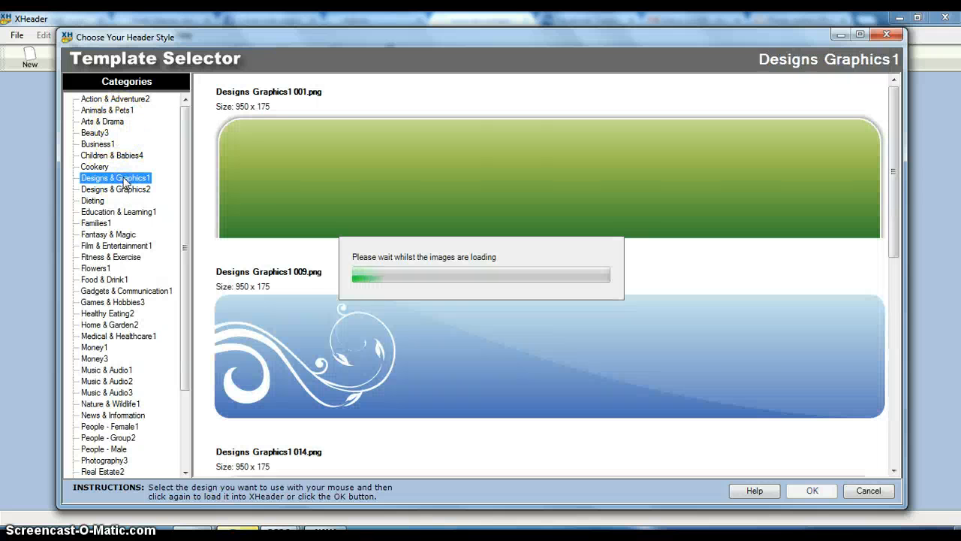
click(124, 192)
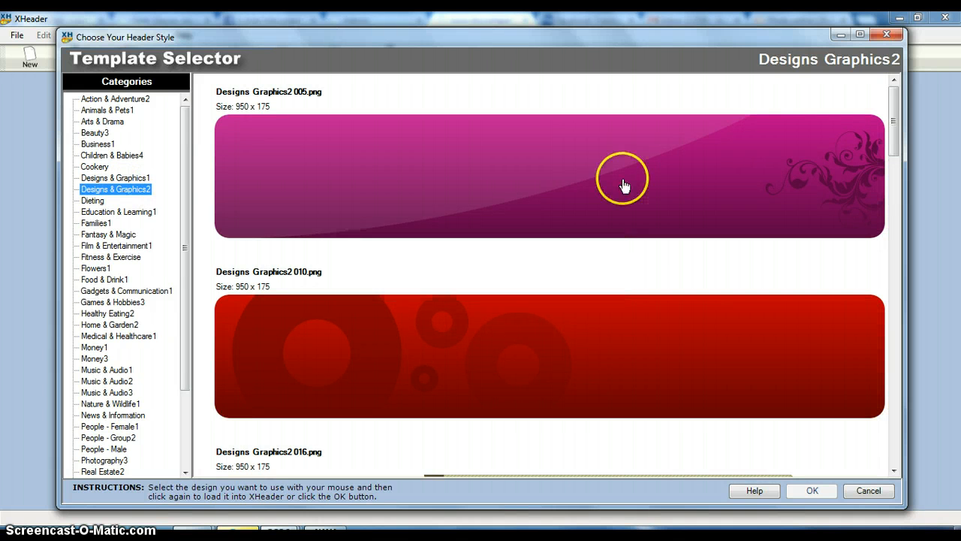
click(623, 181)
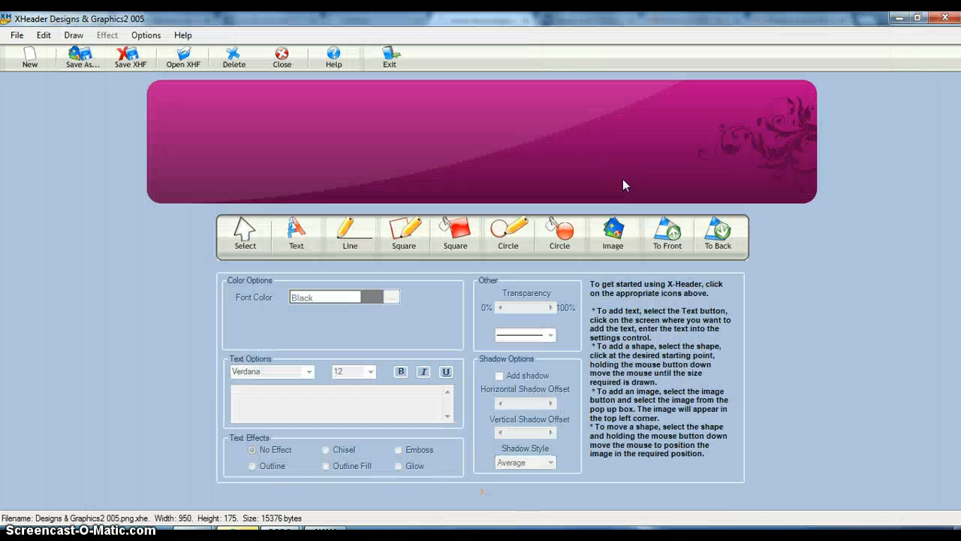
Add a title with the owner's first name followed by "Marketing Page" to the header and set its font size to 72
click(294, 239)
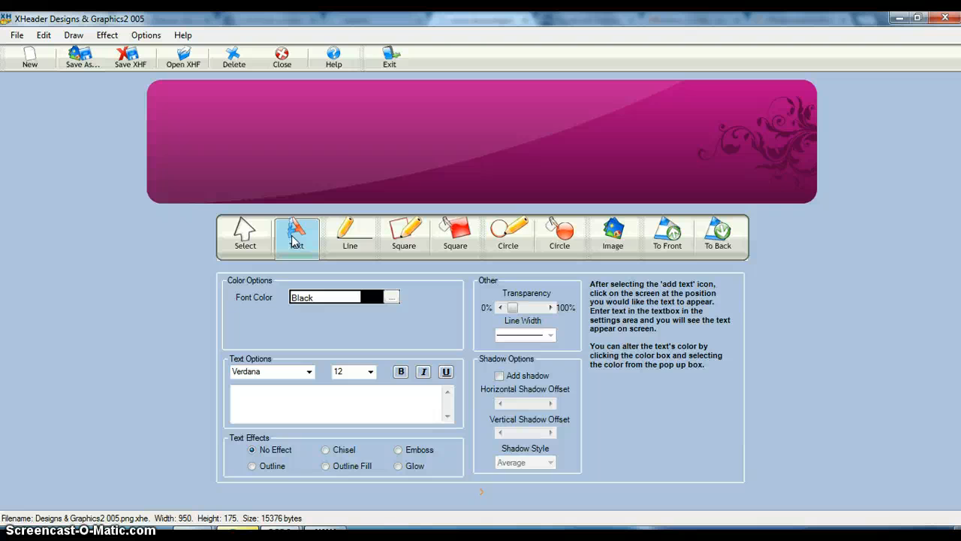
click(381, 115)
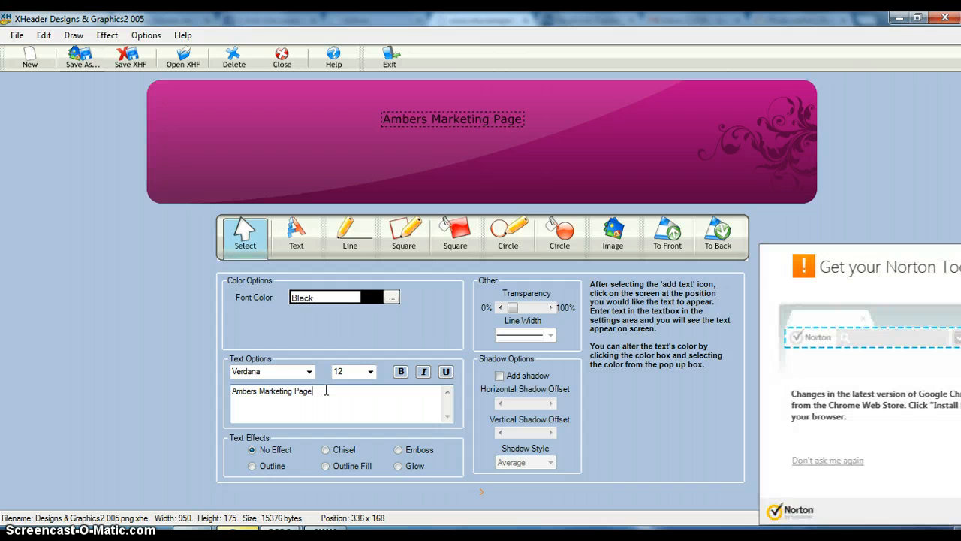
click(370, 371)
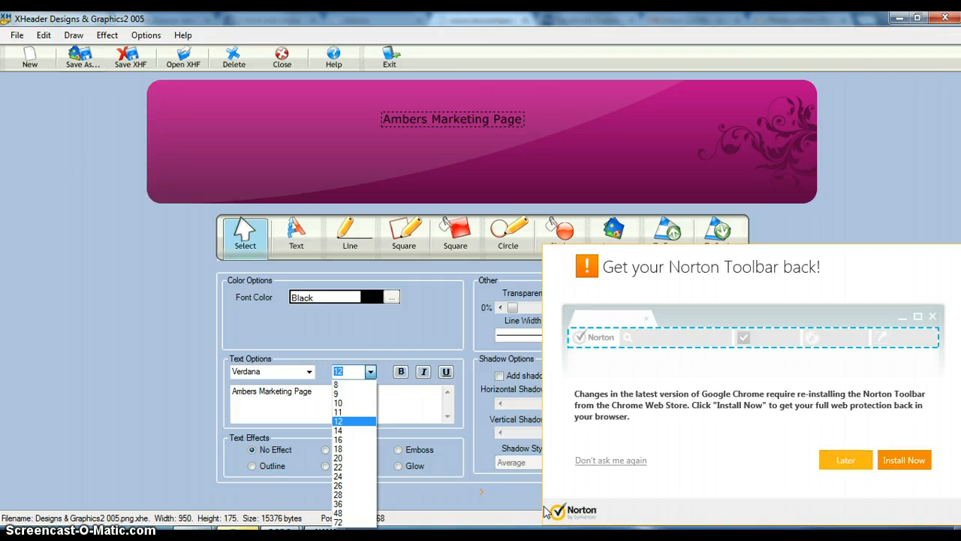
click(835, 466)
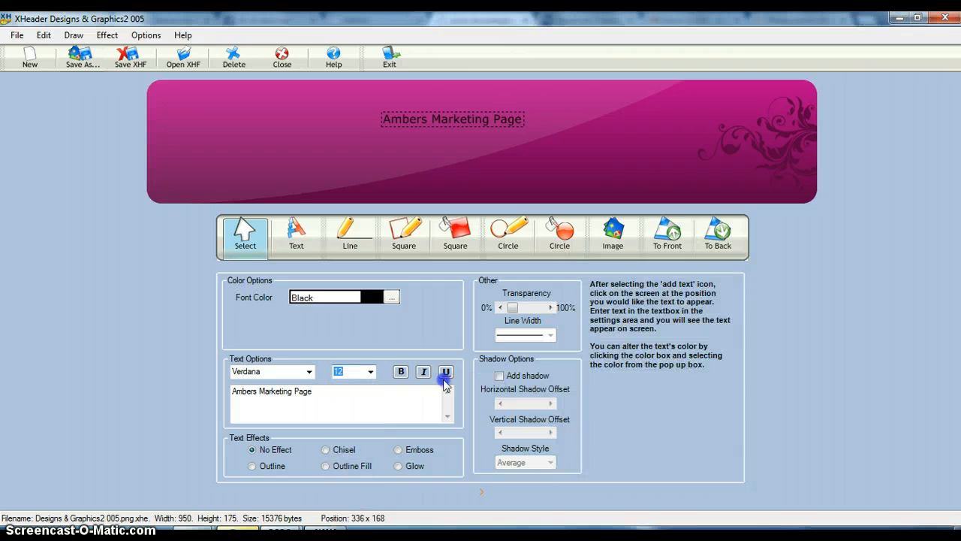
click(371, 372)
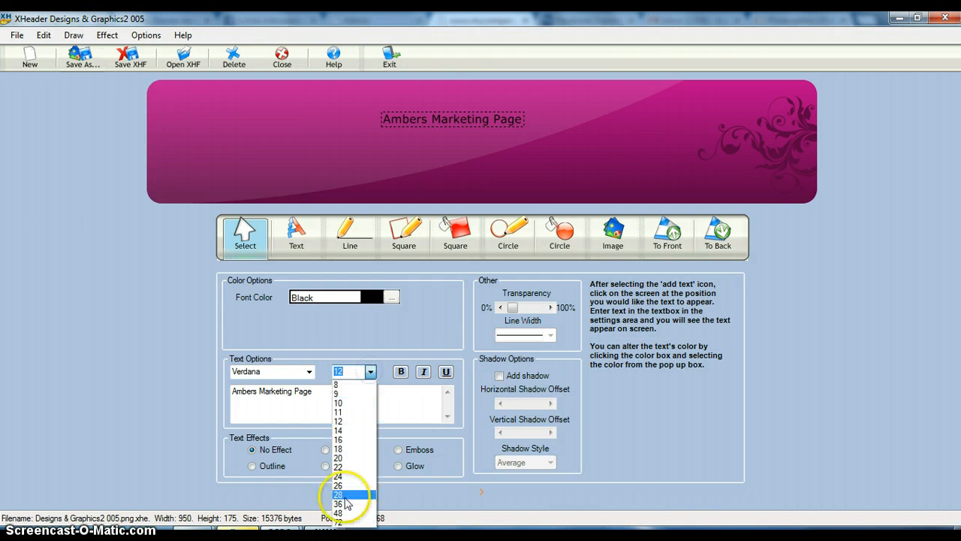
click(343, 522)
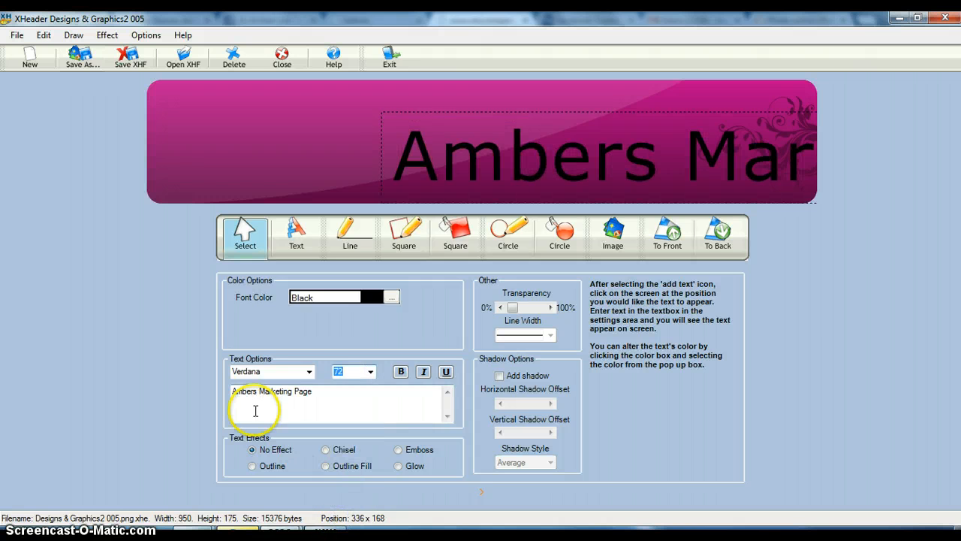
Change the header title's font to Vijaya and move the title up and left within the banner
click(309, 372)
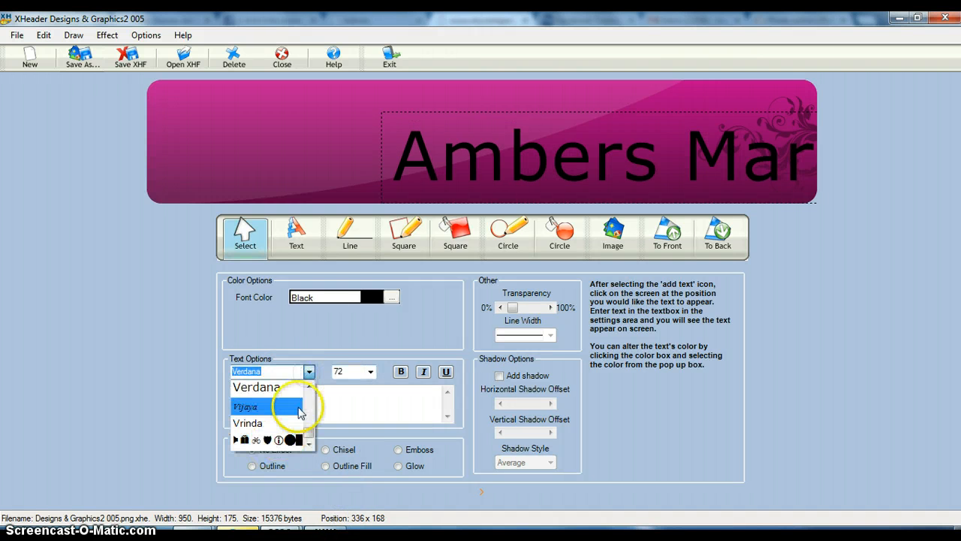
click(252, 409)
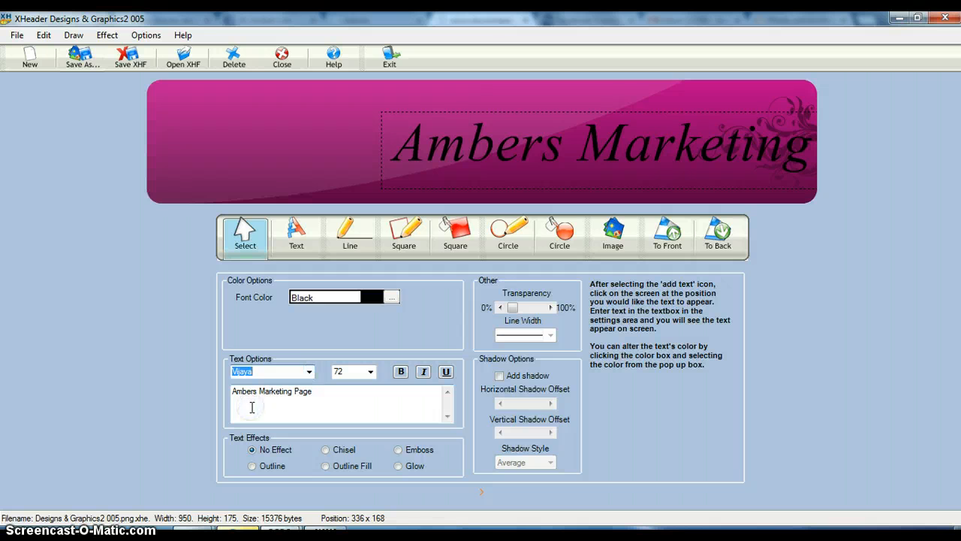
drag(509, 161, 395, 128)
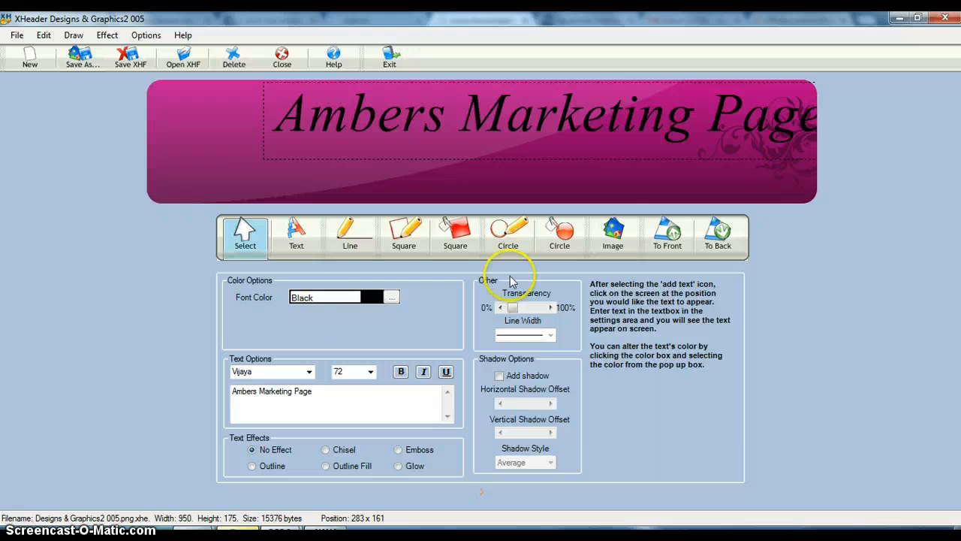
Insert the picture me2 and shrink it to about 137 x 175 pixels at the banner's left end
click(620, 228)
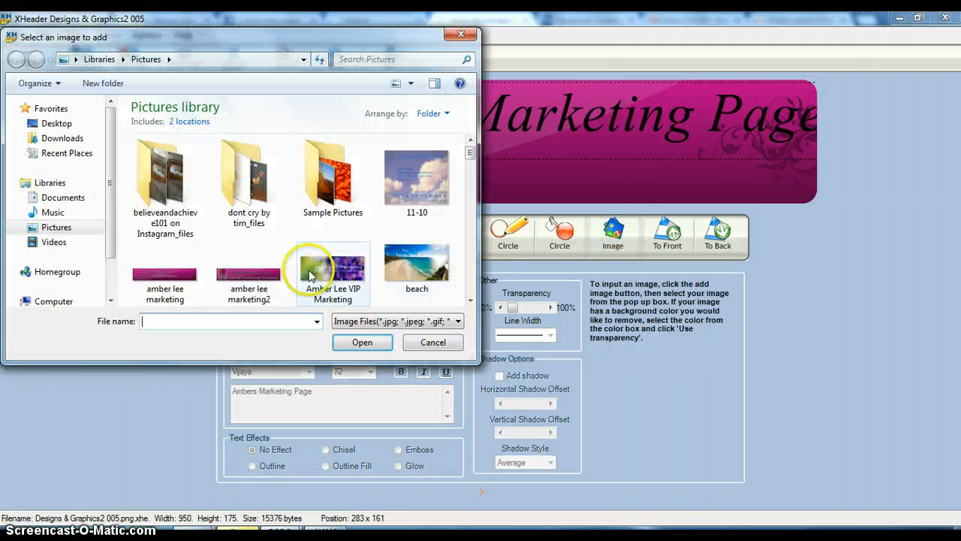
click(471, 300)
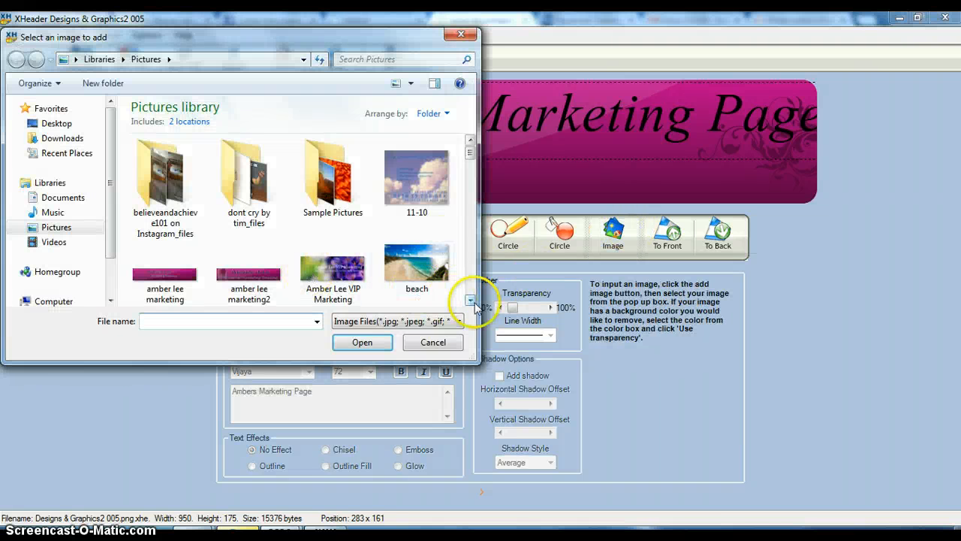
click(471, 302)
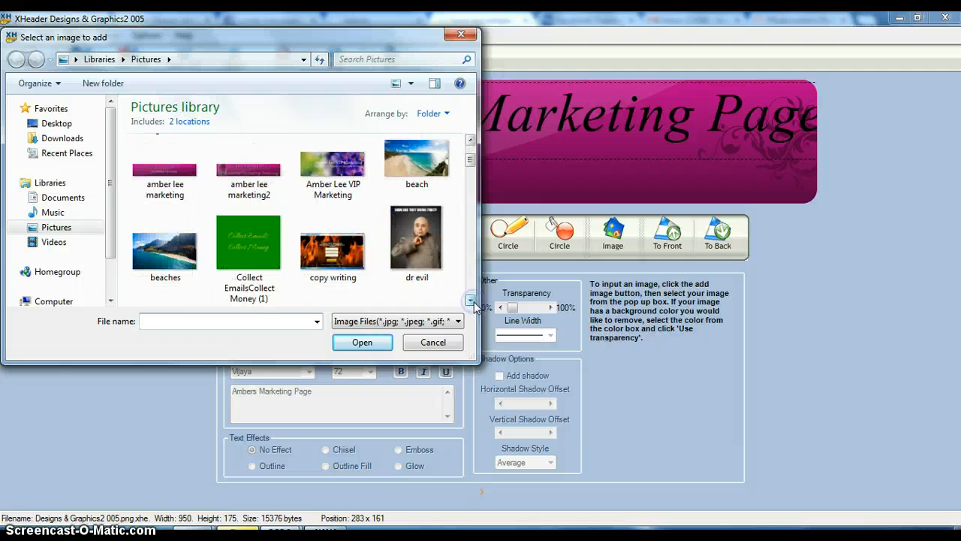
click(268, 325)
text(me2)
key(Return)
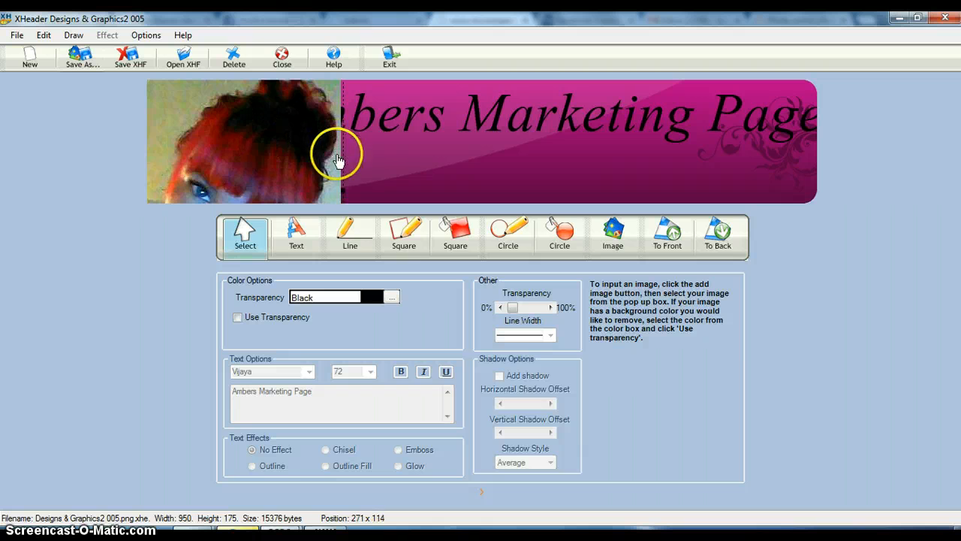
drag(341, 188, 224, 123)
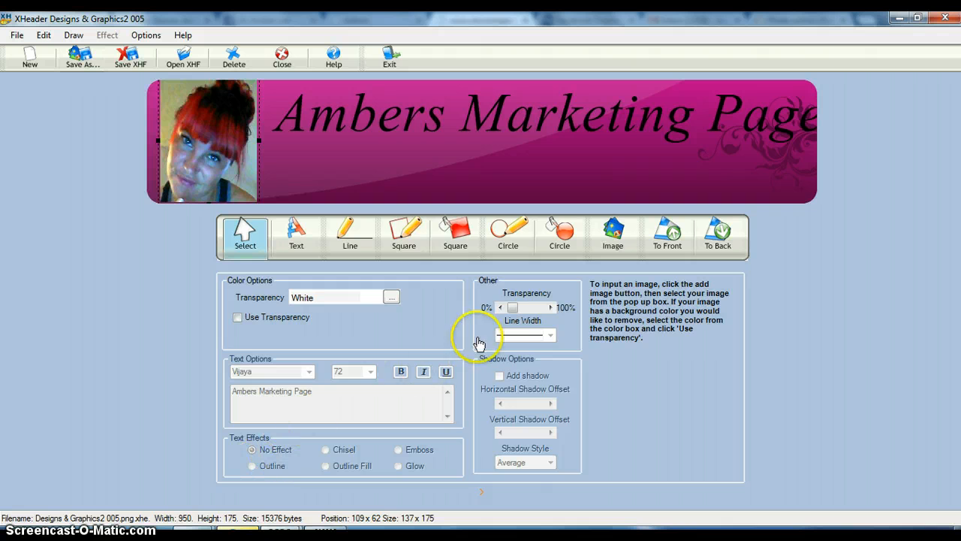
Turn on Use Transparency for the inserted portrait and raise its transparency until the banner shows partly through it
click(237, 318)
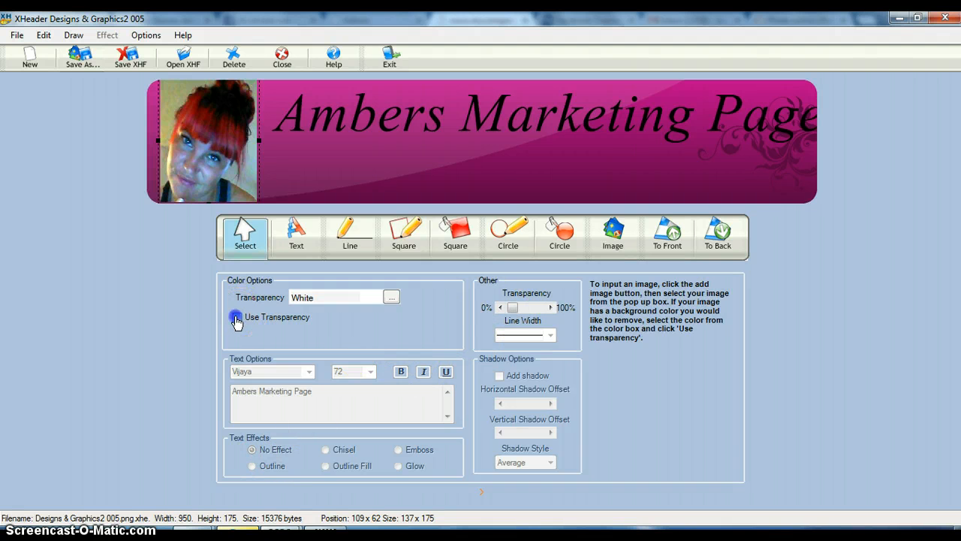
click(533, 309)
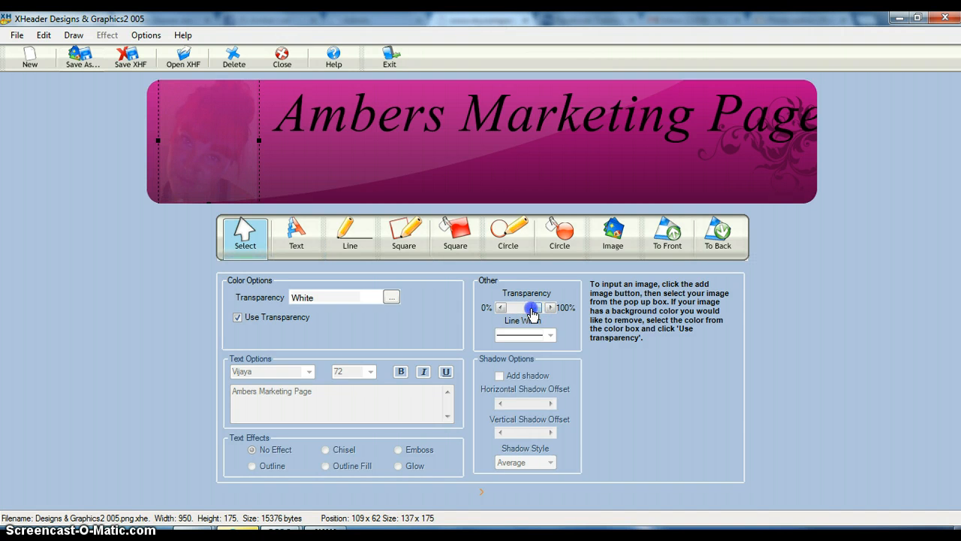
click(532, 309)
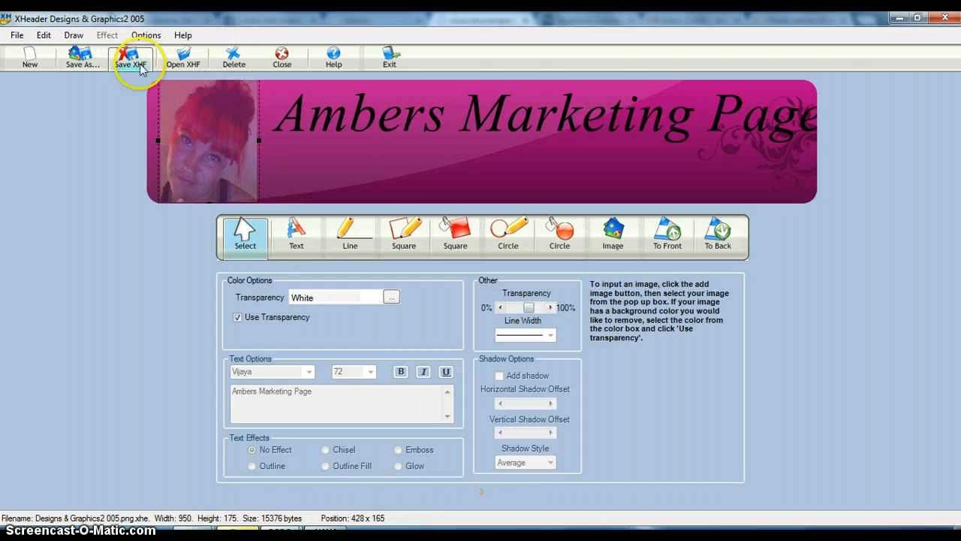
click(83, 66)
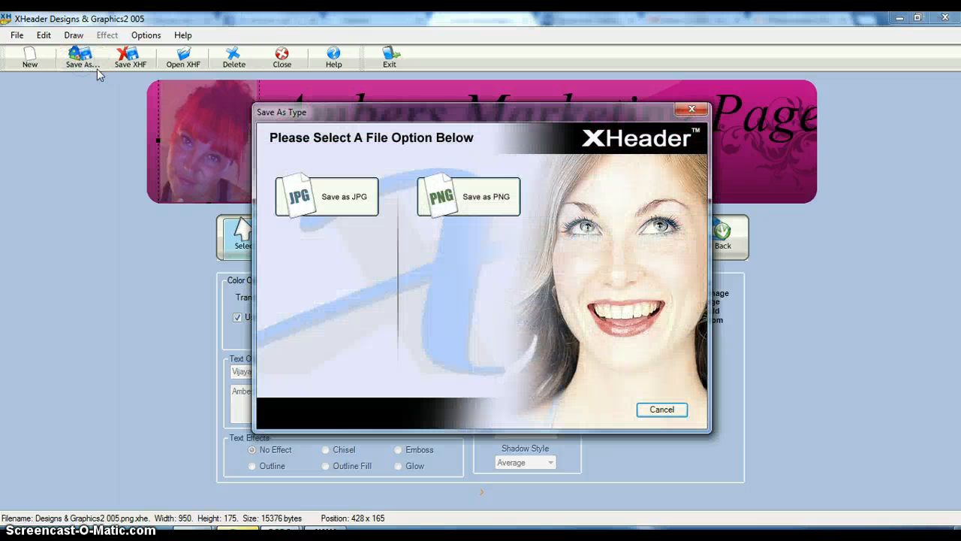
click(341, 196)
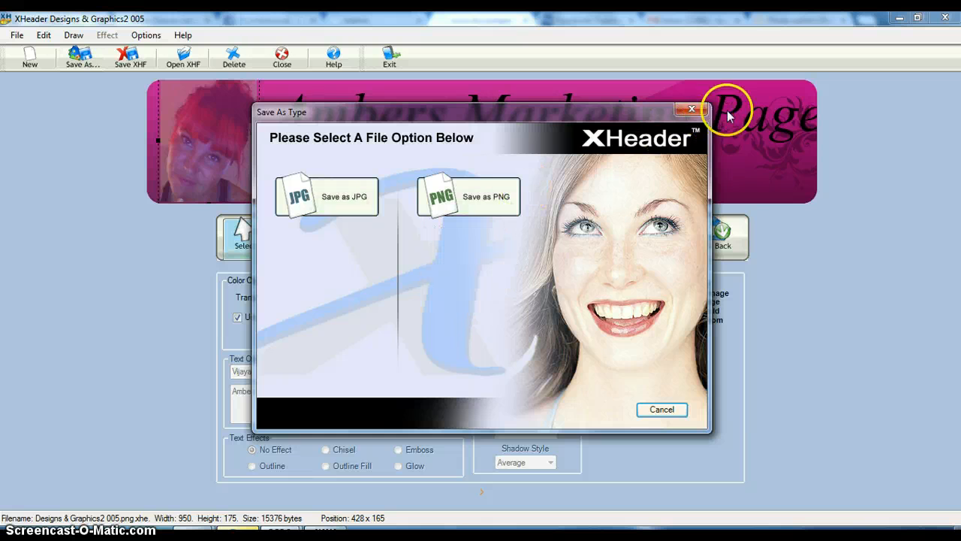
click(692, 110)
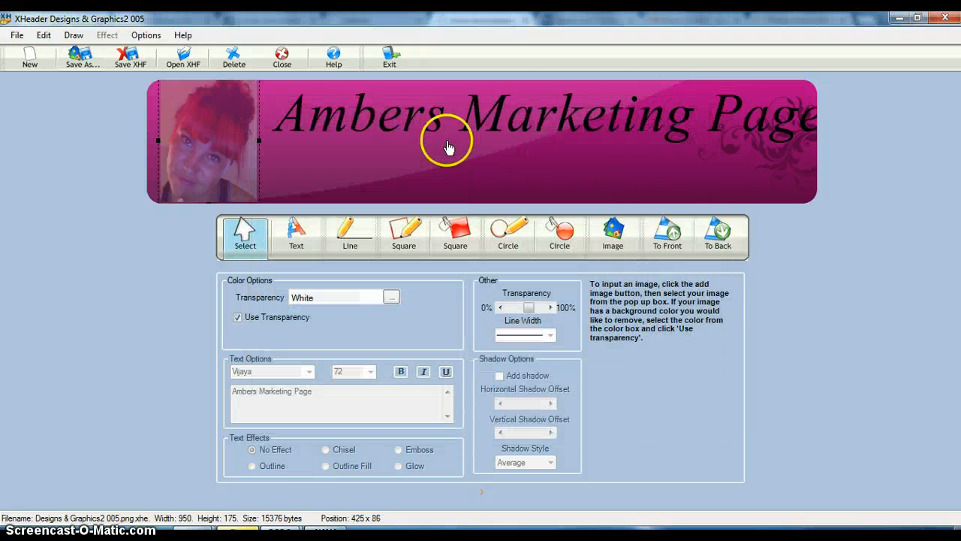
Switch back to the Power Lead System page editor in the browser and upload the existing marketing2 JPG banner as an own header file
click(899, 17)
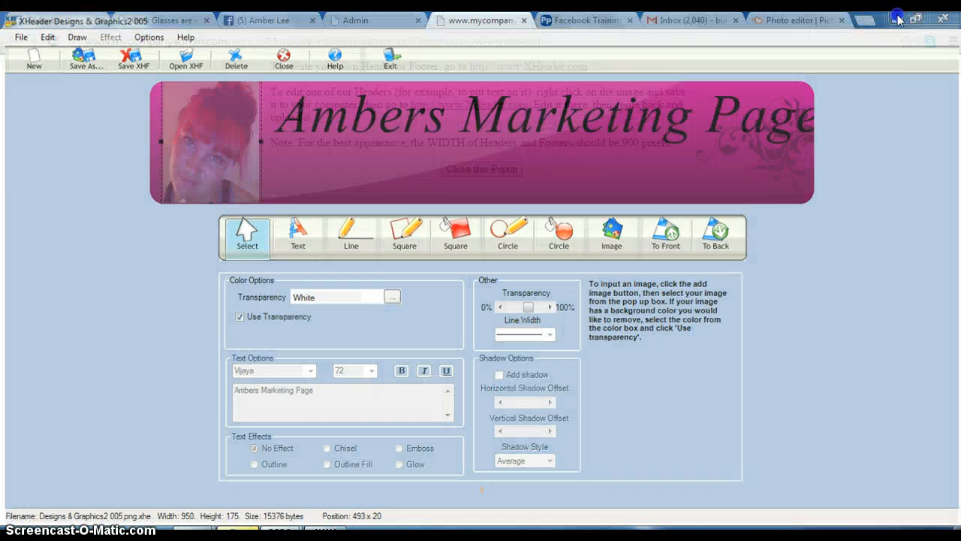
click(351, 21)
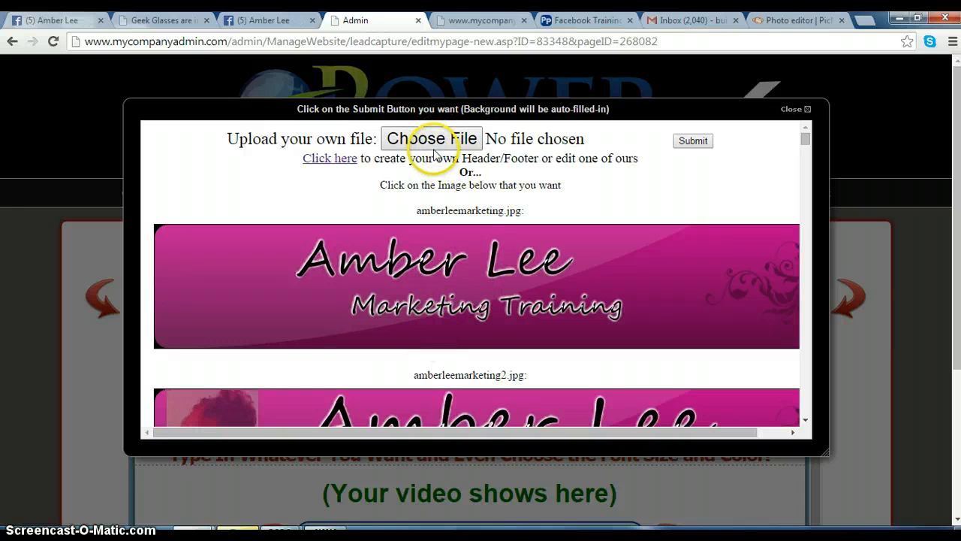
click(434, 153)
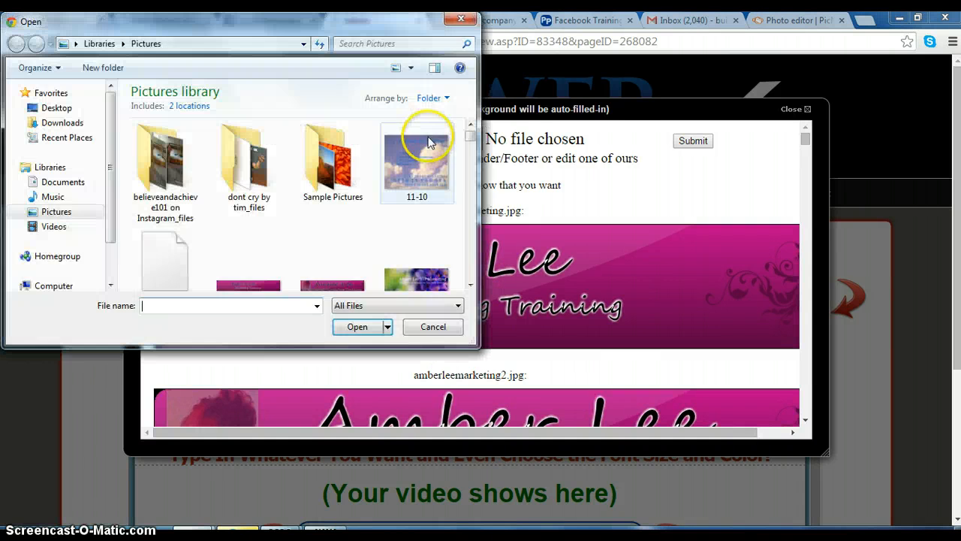
text(amber)
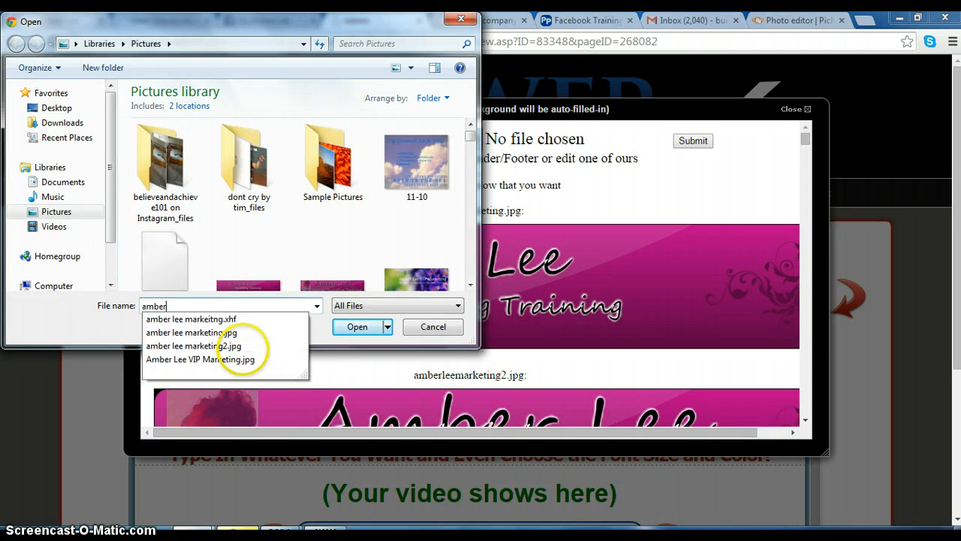
click(177, 351)
click(357, 328)
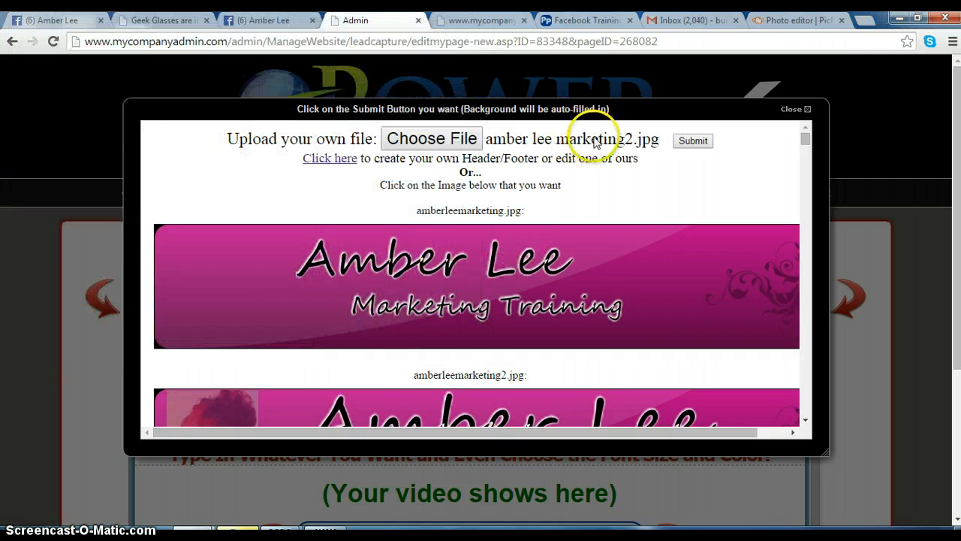
click(678, 142)
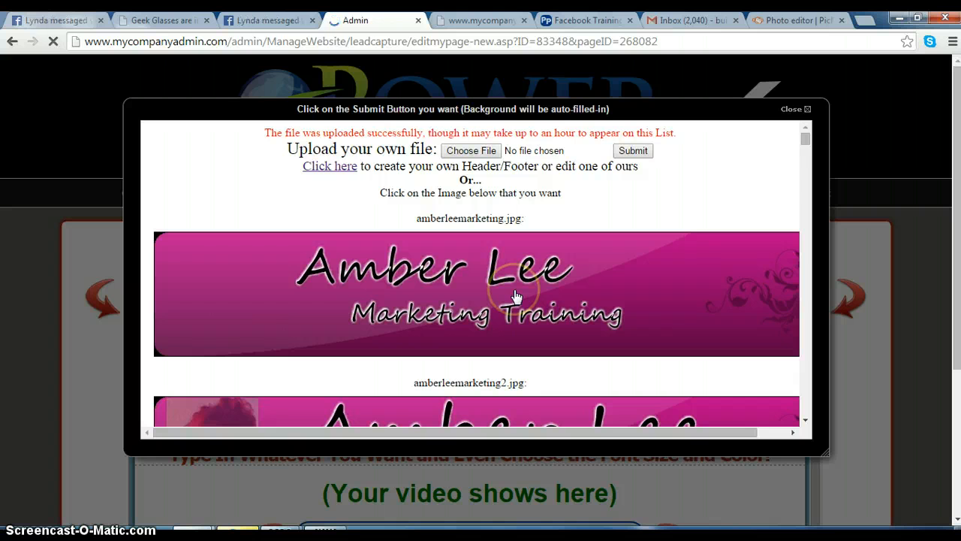
Apply the first listed Marketing Training banner as the page's header image and minimize the browser
mouse_move(804, 140)
mouse_down()
mouse_move(801, 187)
mouse_move(799, 133)
mouse_up()
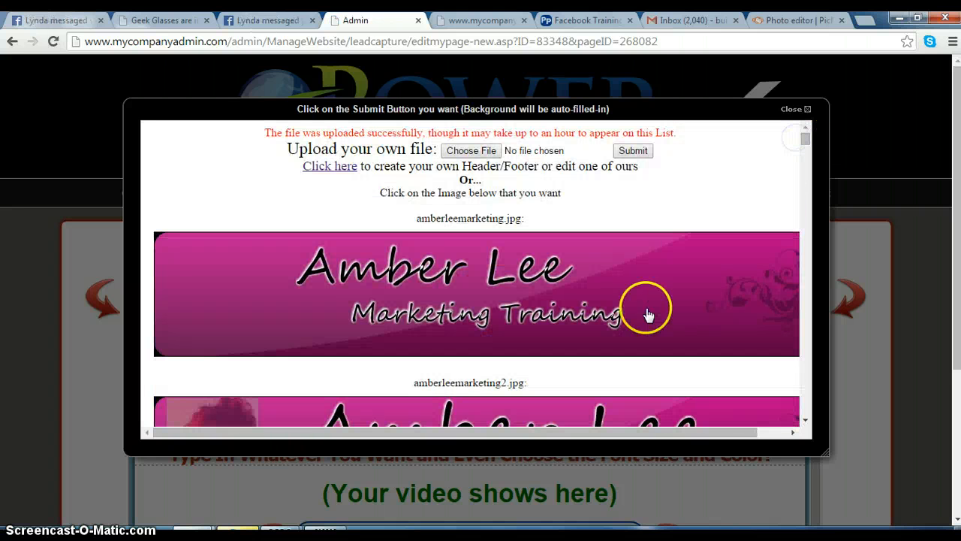
click(575, 290)
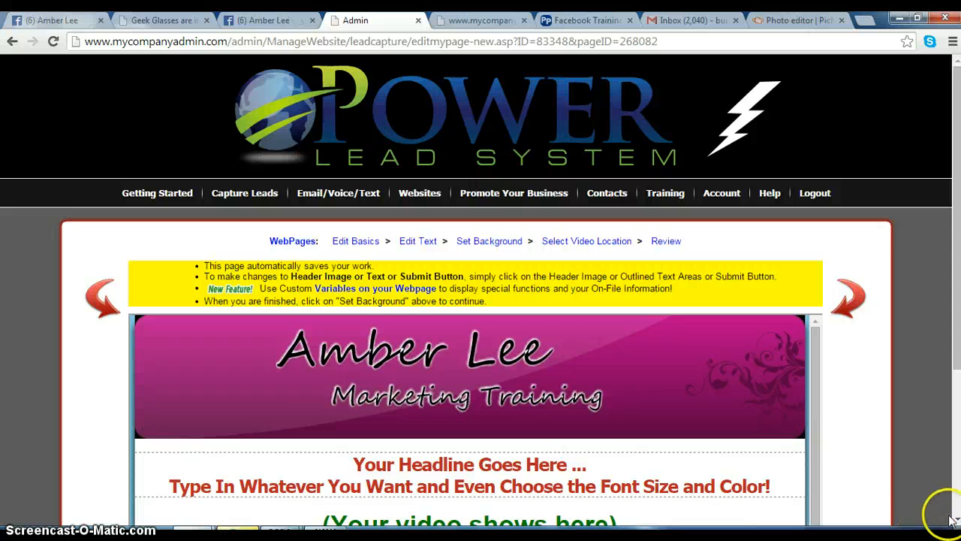
scroll(956, 520, down, 3)
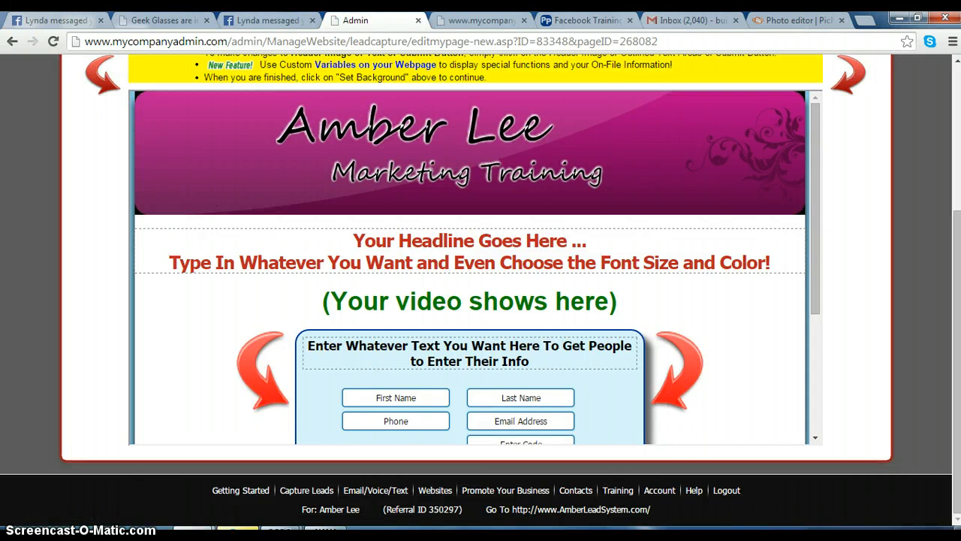
click(900, 16)
click(692, 206)
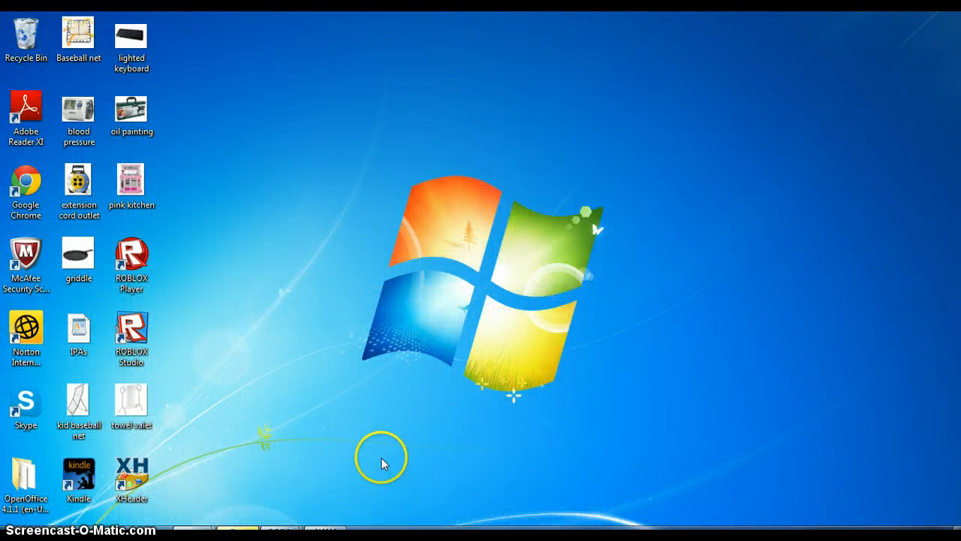